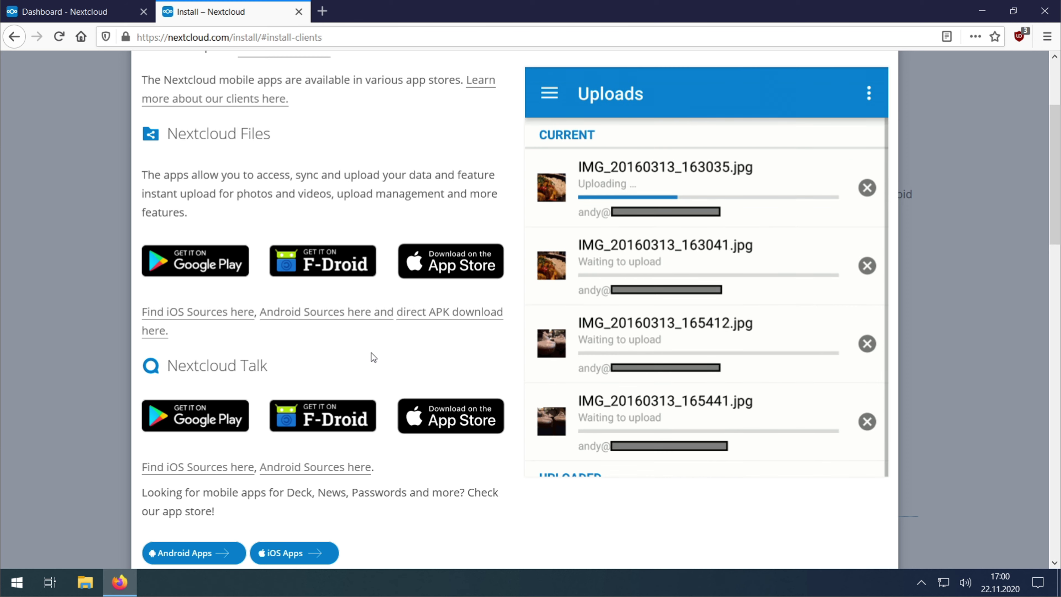
# Step: Download the Windows desktop client, save Nextcloud-3.0.3-setup.exe, and check the download's progress
pyautogui.scroll(4, 371, 352)
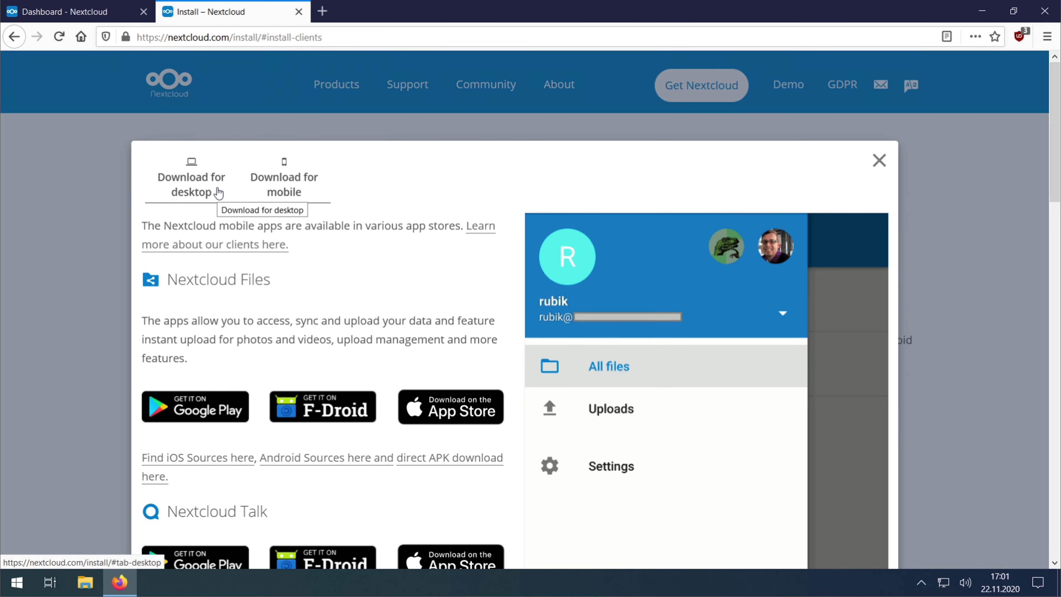
pyautogui.click(218, 193)
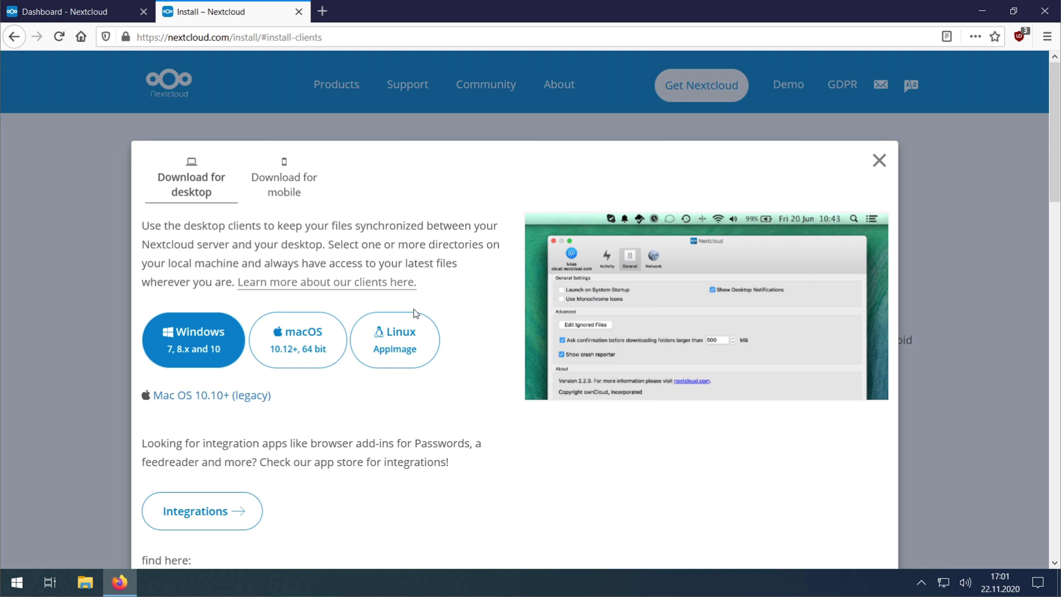
pyautogui.click(217, 338)
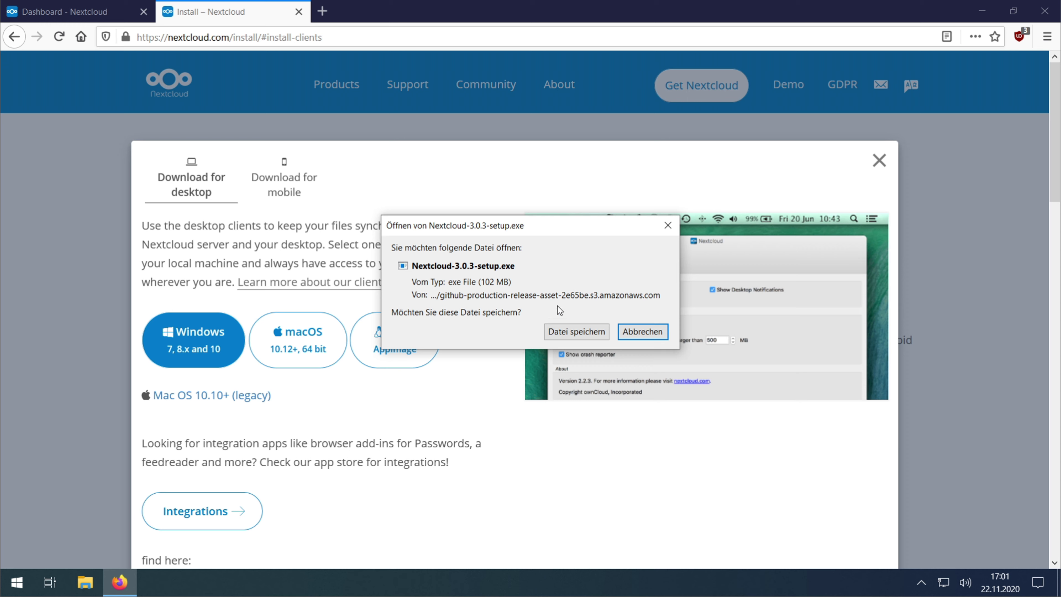
pyautogui.click(575, 330)
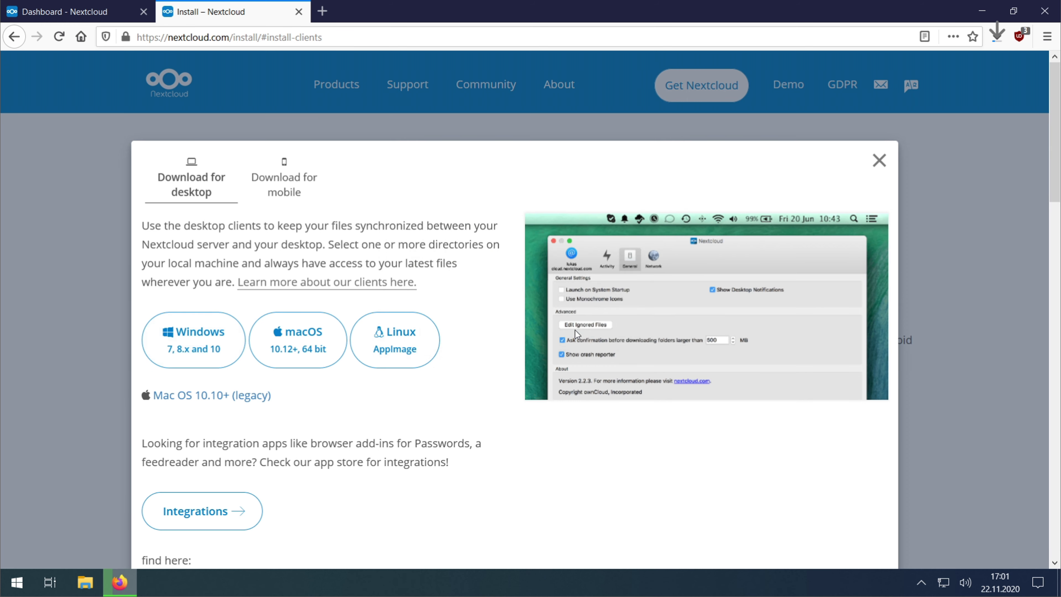
pyautogui.click(998, 36)
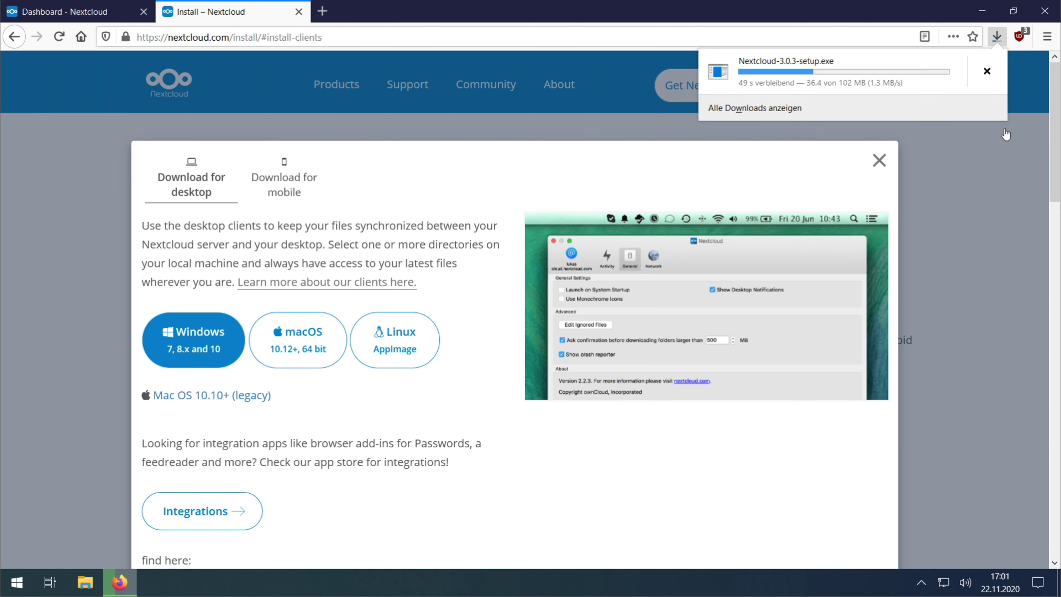
pyautogui.click(1007, 145)
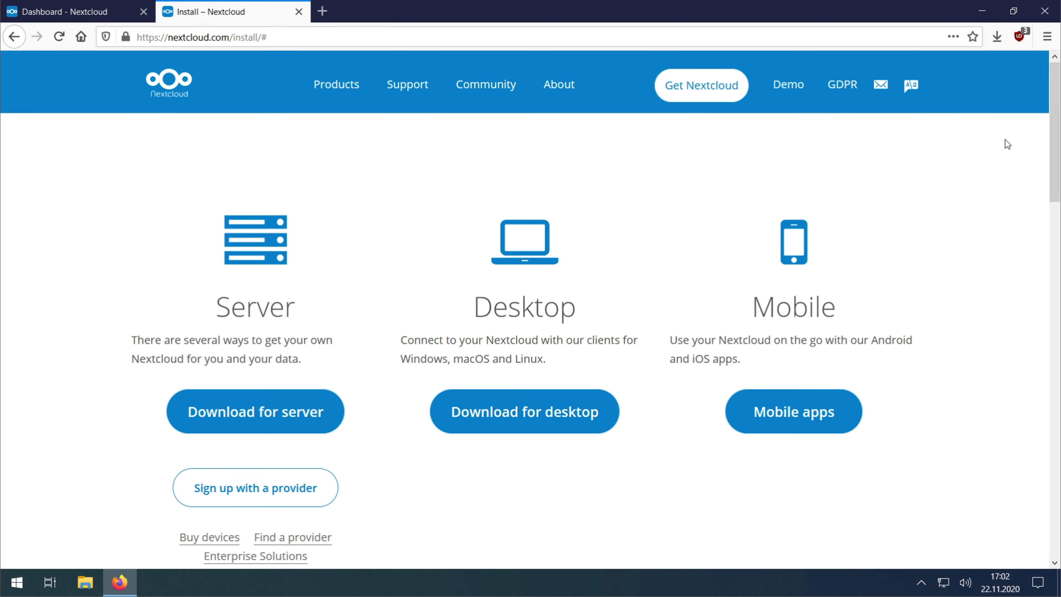
# Step: Close the download page and run Nextcloud-3.0.3-setup from the Downloads folder, allowing it to make changes to the device
pyautogui.click(298, 13)
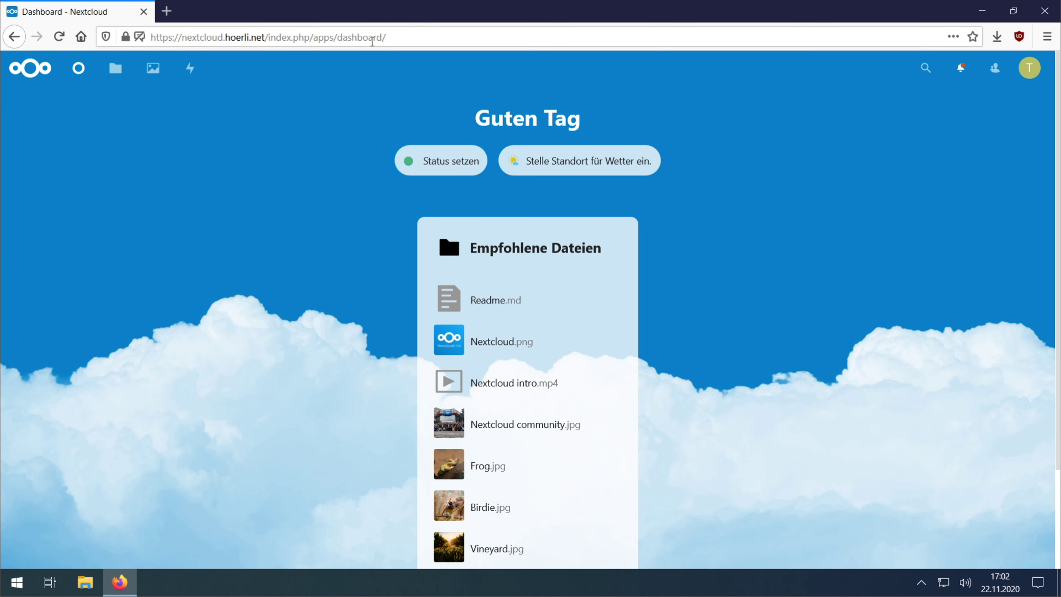
pyautogui.click(983, 10)
pyautogui.click(85, 581)
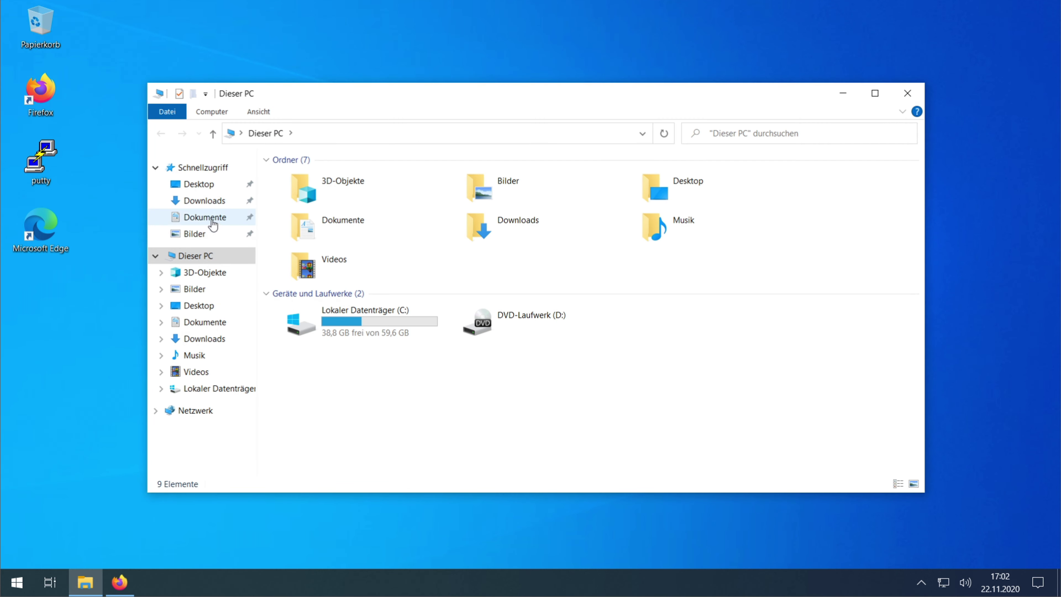
pyautogui.click(211, 201)
pyautogui.doubleClick(322, 197)
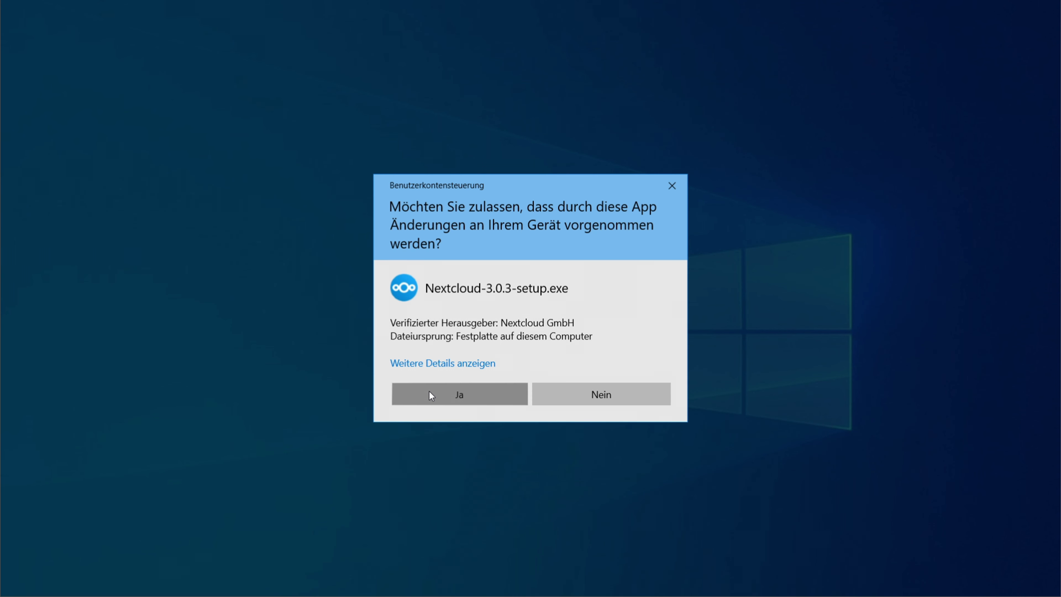
pyautogui.click(430, 393)
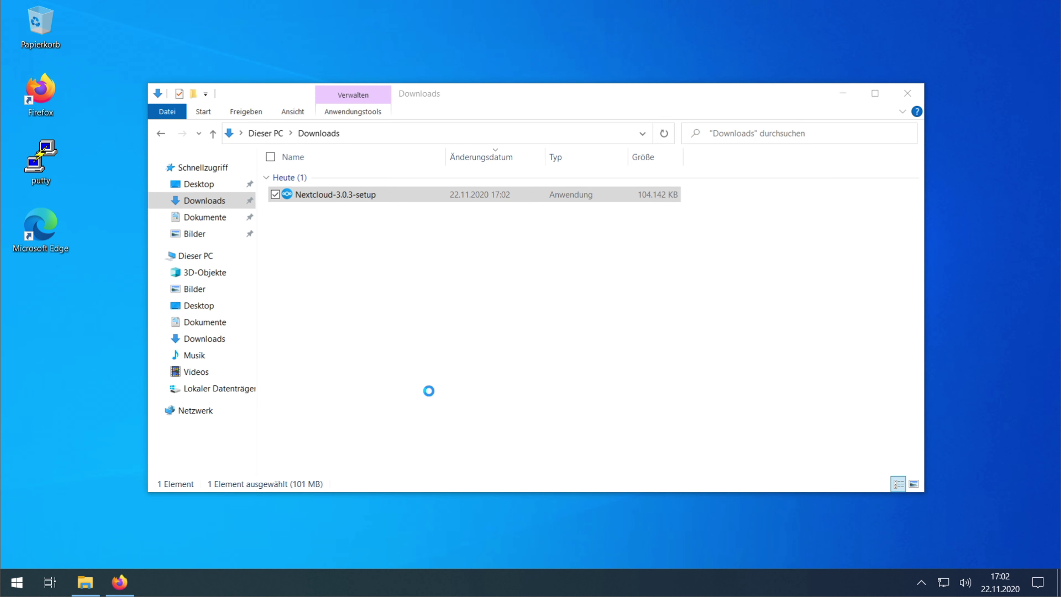
# Step: Install Nextcloud with the Standard components into C:\Program Files\Nextcloud and finish setup with the client set to launch
pyautogui.click(599, 401)
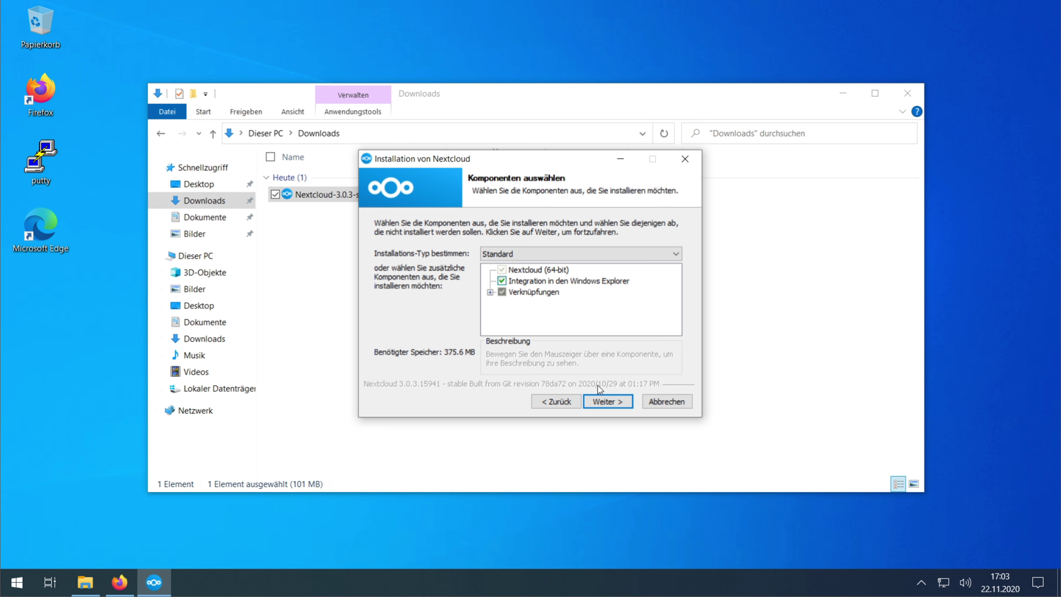
pyautogui.click(606, 402)
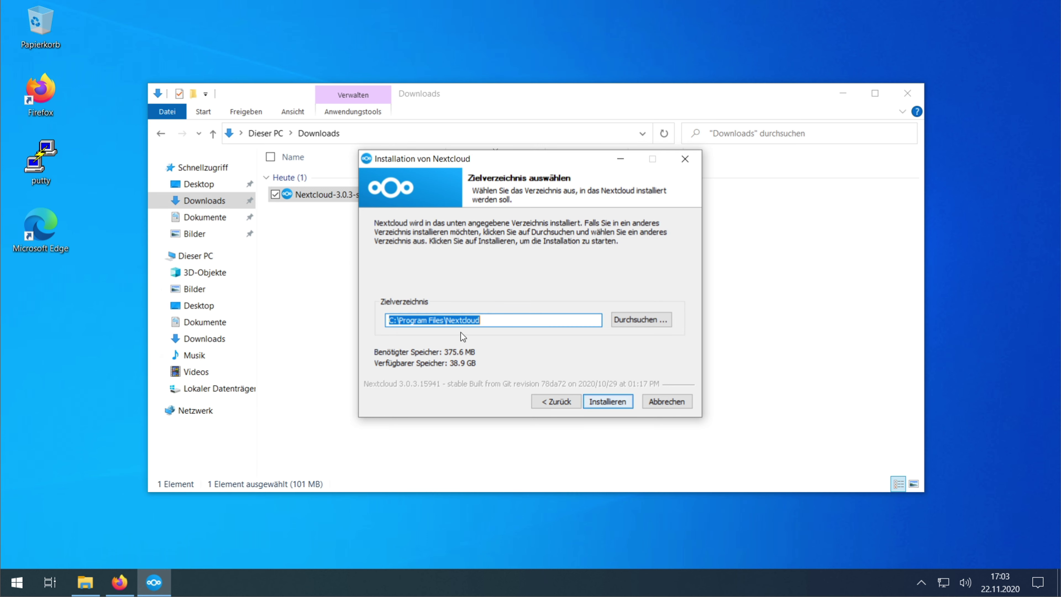
pyautogui.click(609, 402)
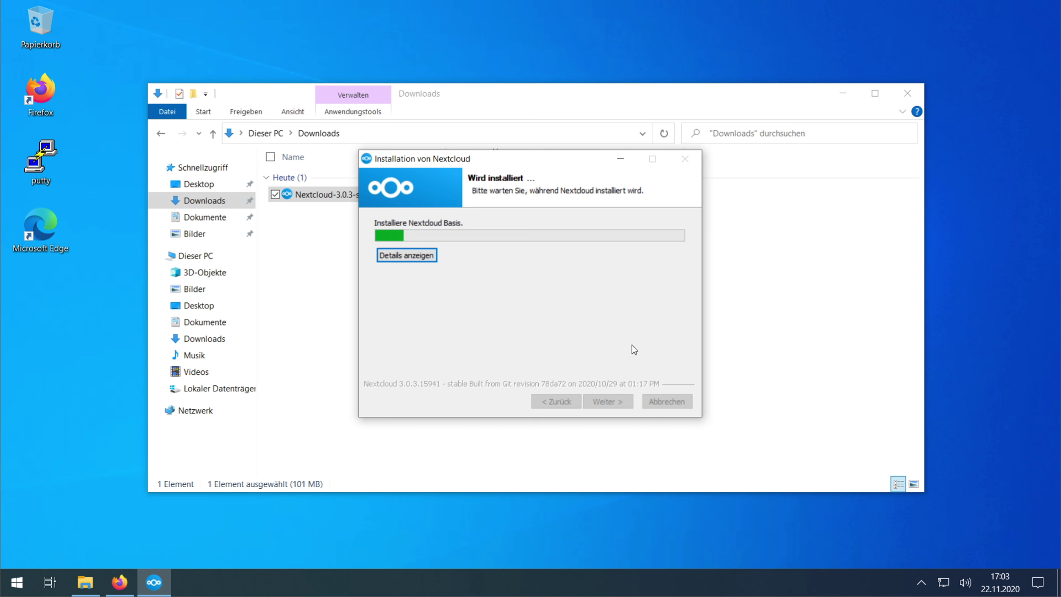
pyautogui.click(615, 402)
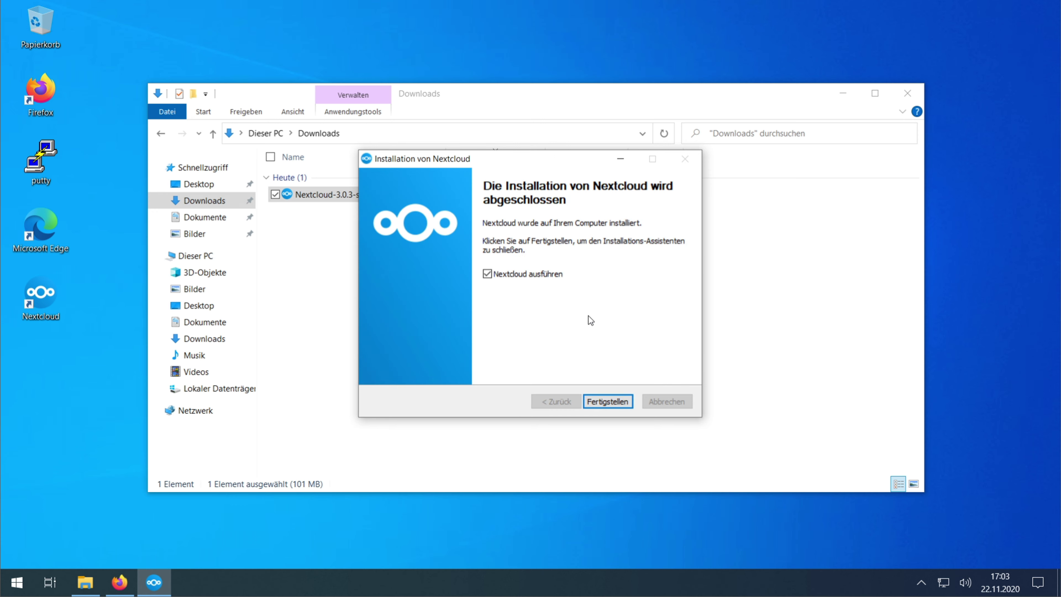
pyautogui.click(604, 402)
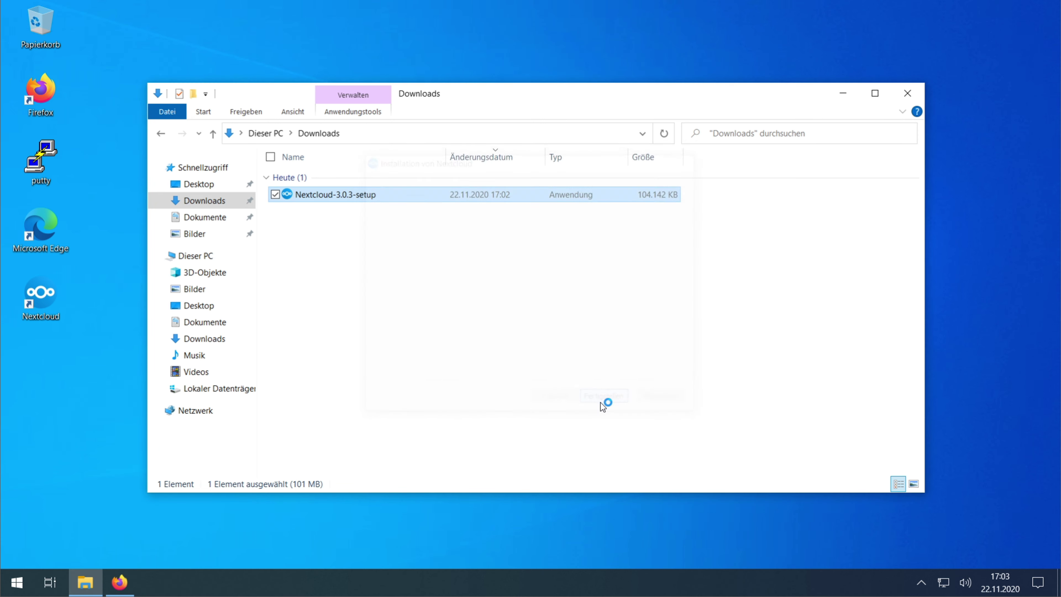
pyautogui.click(903, 97)
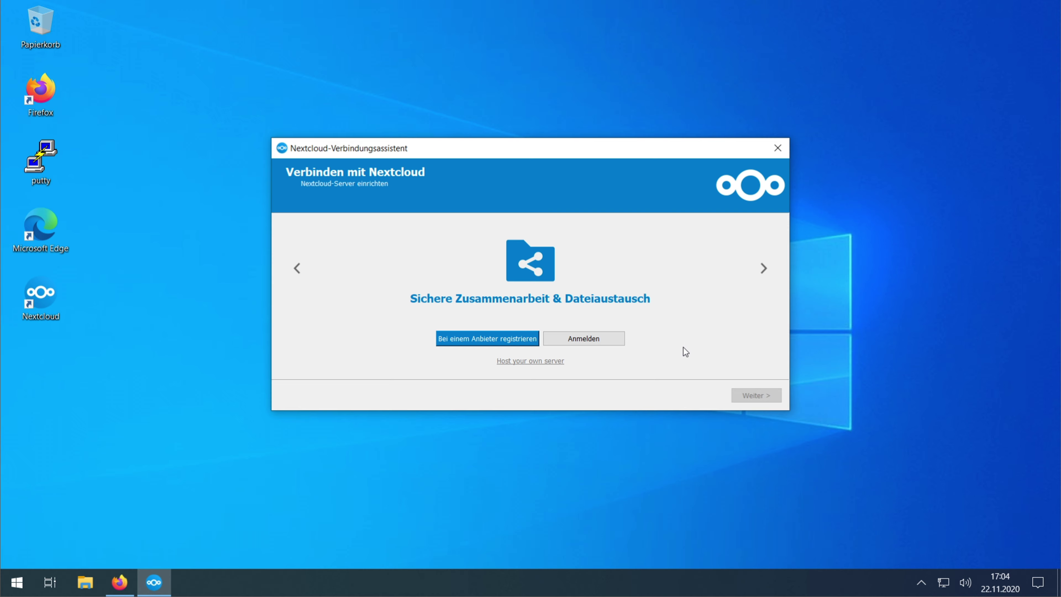
pyautogui.click(615, 343)
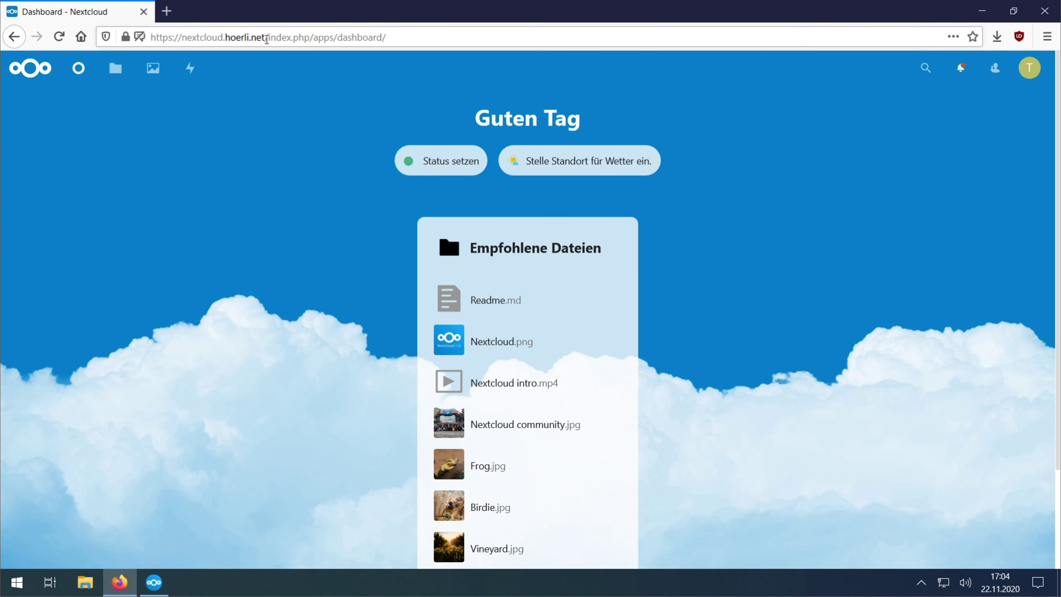
pyautogui.doubleClick(255, 36)
pyautogui.moveTo(253, 33); pyautogui.dragTo(180, 37)
pyautogui.hotkey('ctrl', 'c')
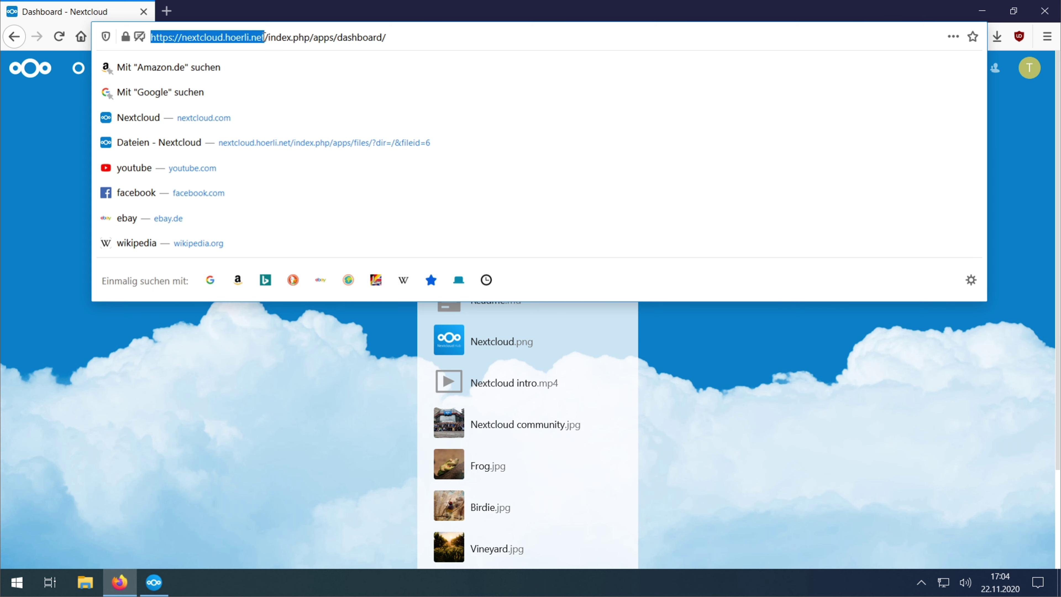
pyautogui.click(993, 18)
pyautogui.click(424, 314)
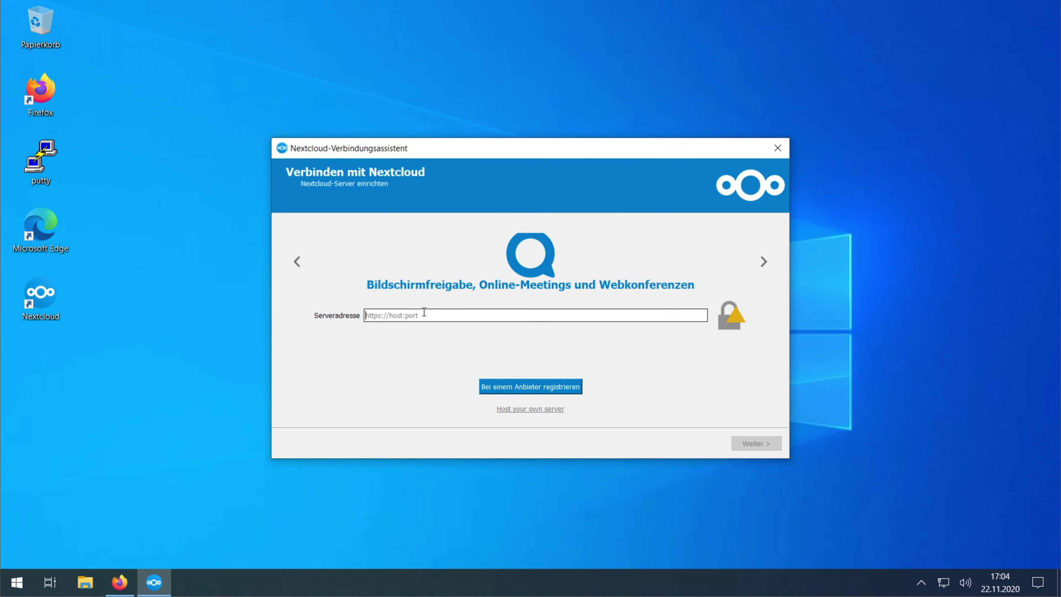
pyautogui.hotkey('ctrl', 'v')
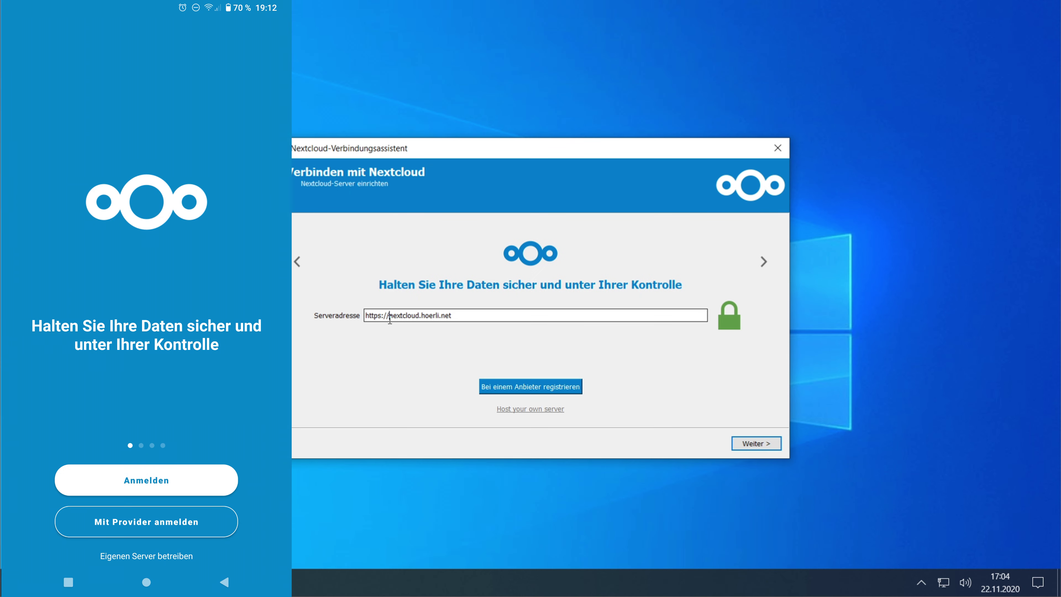
# Step: Change the server address to http to check the lock's security notice, and restore https
pyautogui.moveTo(388, 317); pyautogui.dragTo(466, 358)
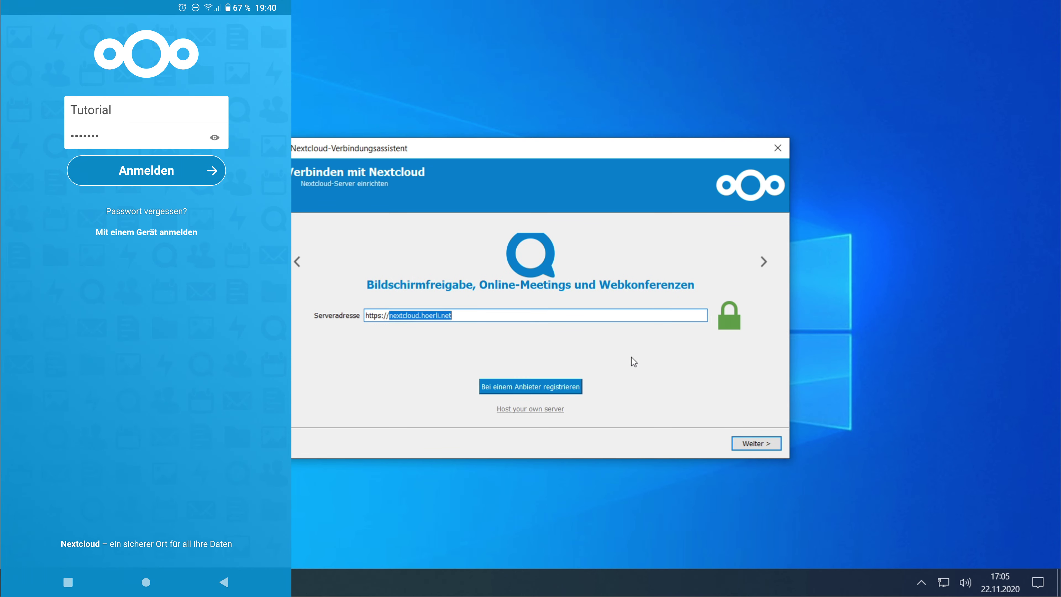
pyautogui.click(378, 316)
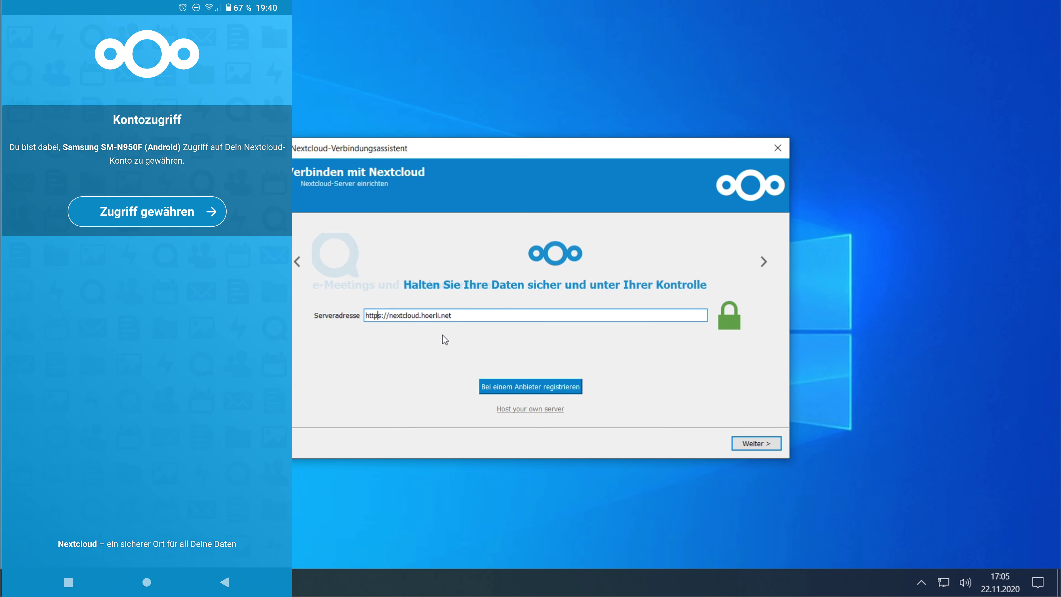
pyautogui.press('Delete')
pyautogui.moveTo(731, 319)
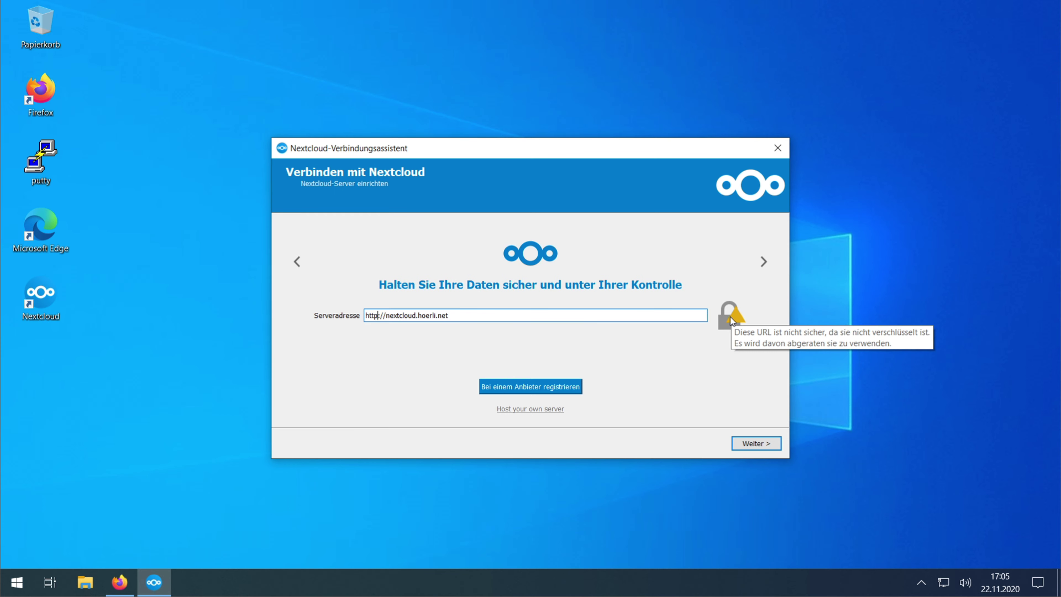
pyautogui.write('s')
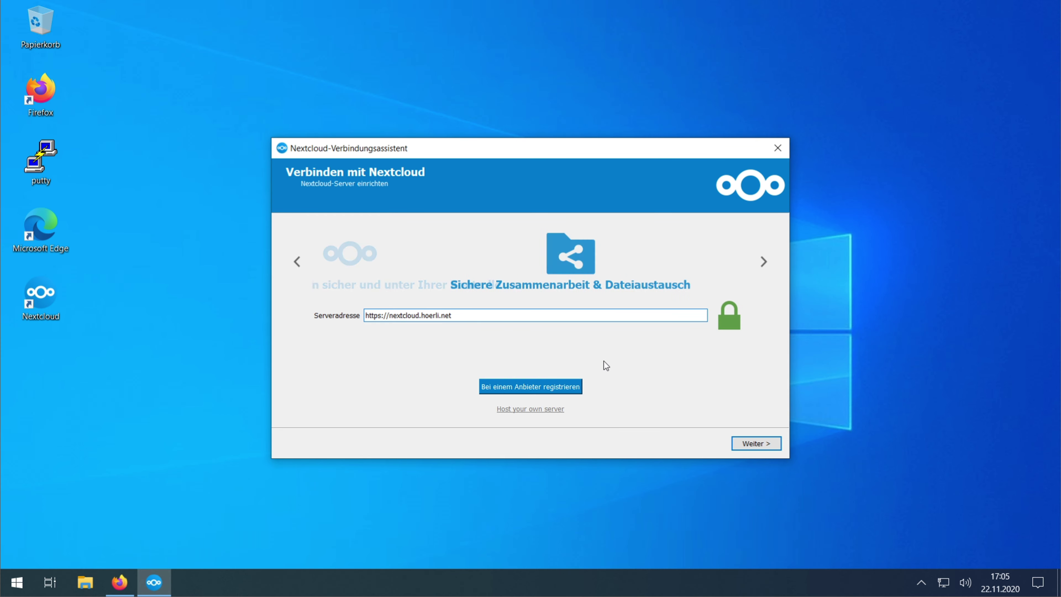
# Step: Proceed with the connection, always opening the login page in Firefox, and grant the desktop client access to the account
pyautogui.click(770, 446)
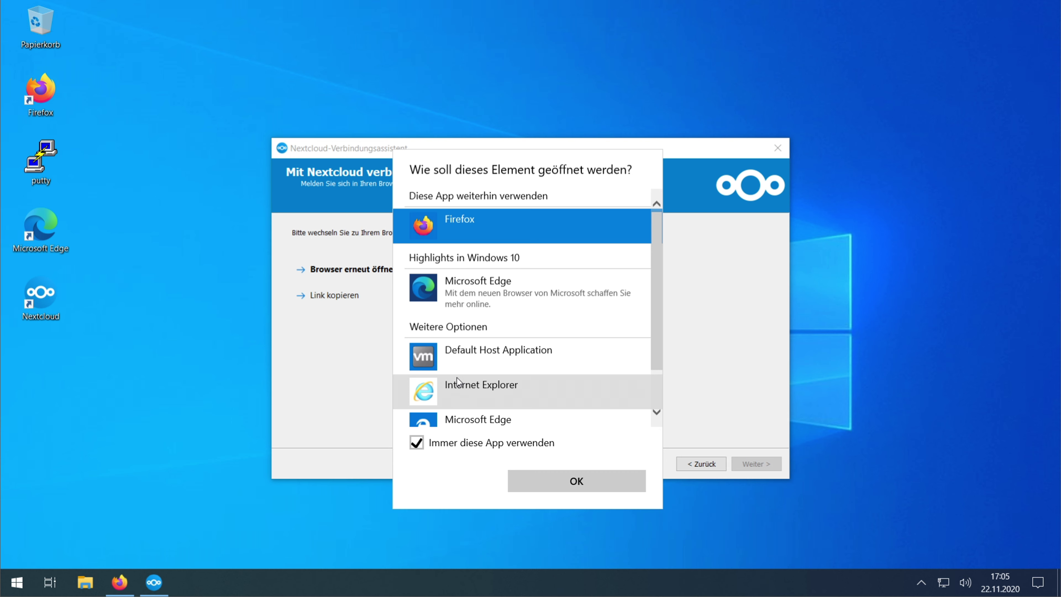
pyautogui.click(549, 483)
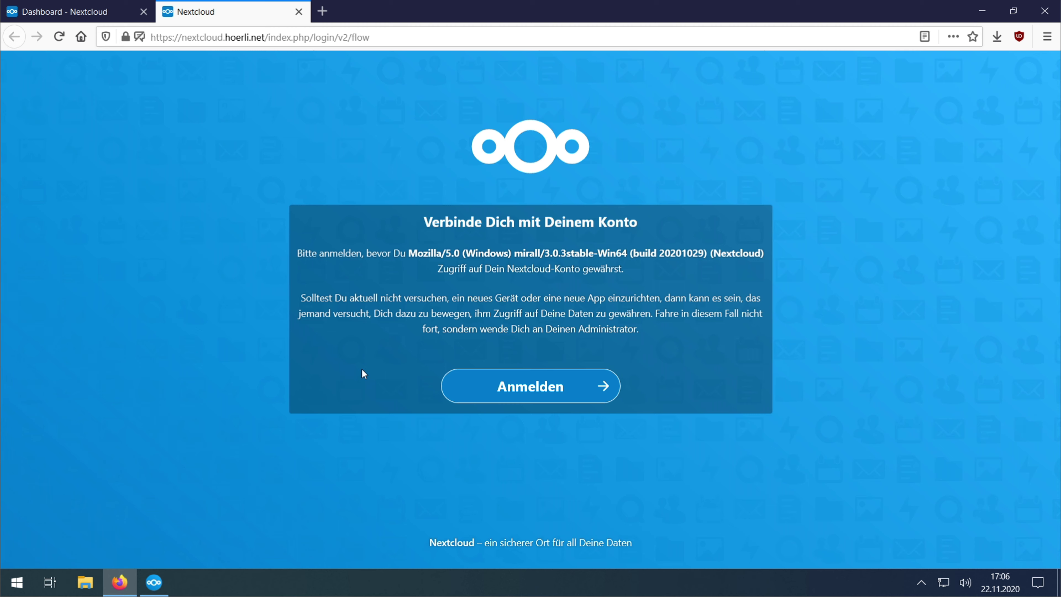
pyautogui.click(574, 393)
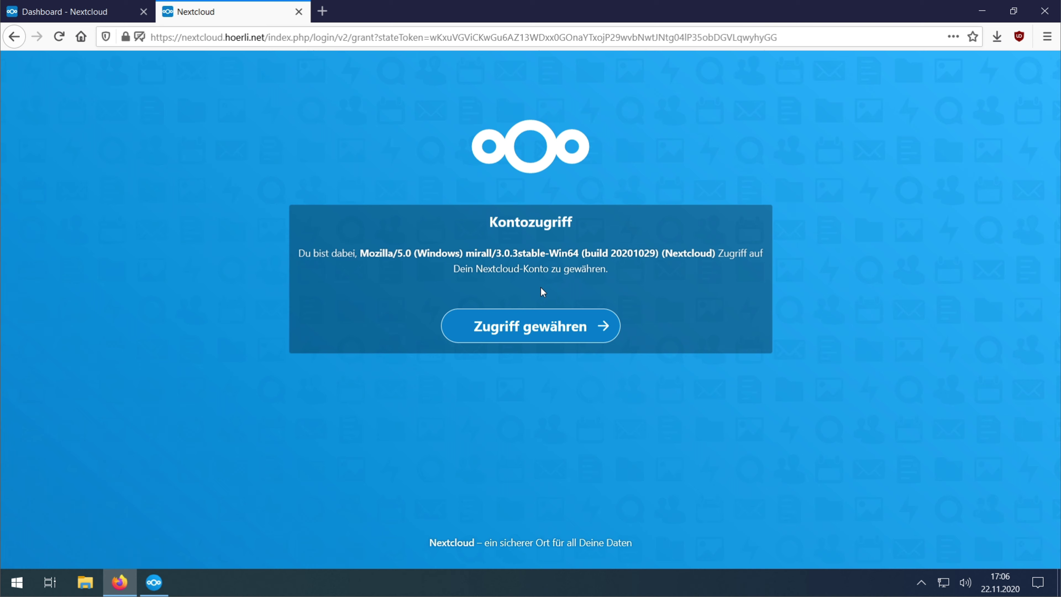
pyautogui.click(523, 320)
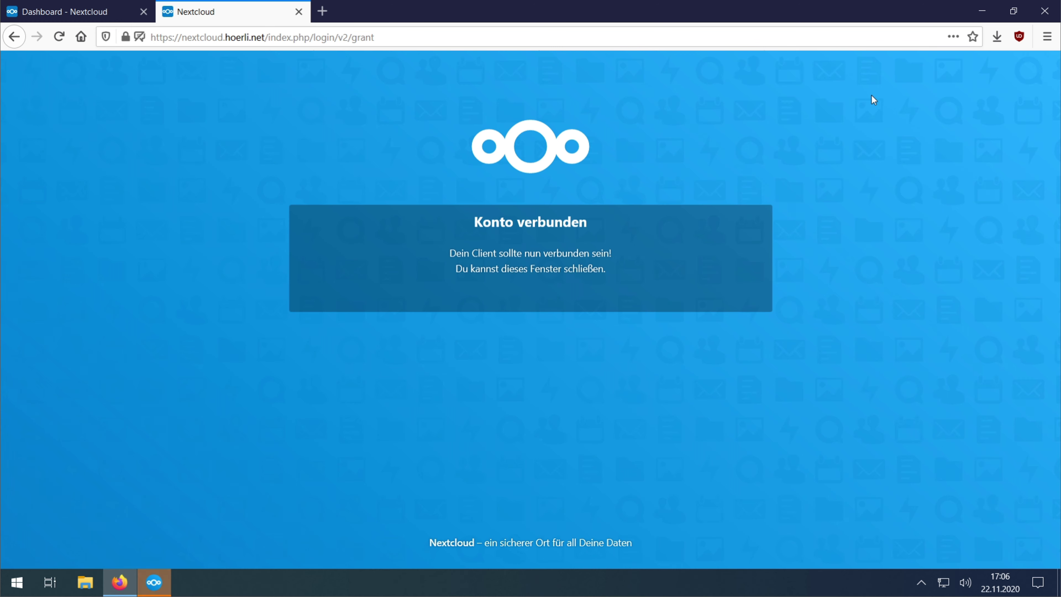
pyautogui.click(981, 11)
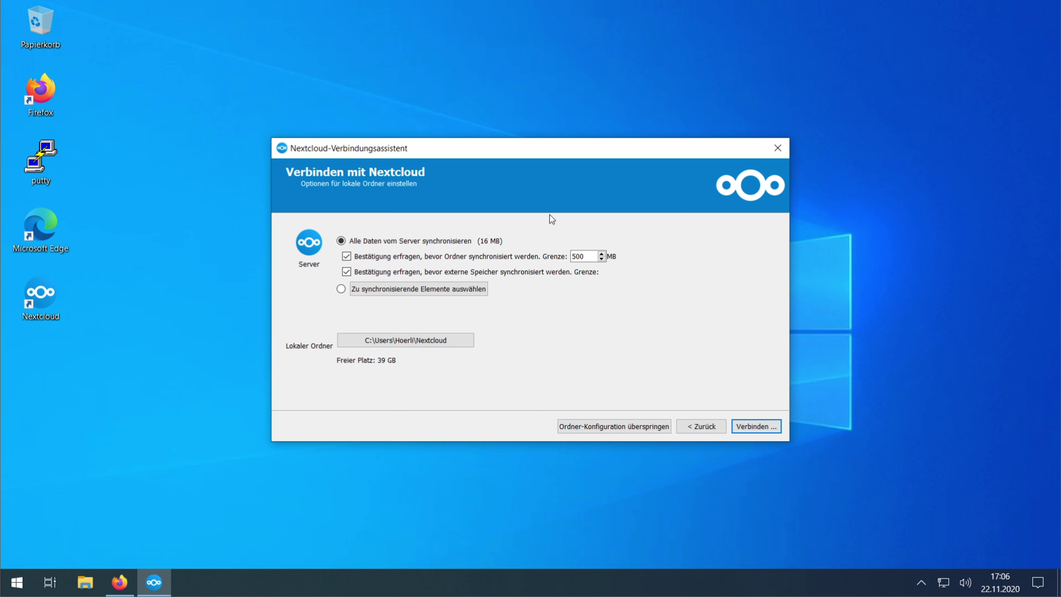
# Step: Try limiting the synchronisation to the Photos folder in the selection of remote items, and discard the choice
pyautogui.click(342, 290)
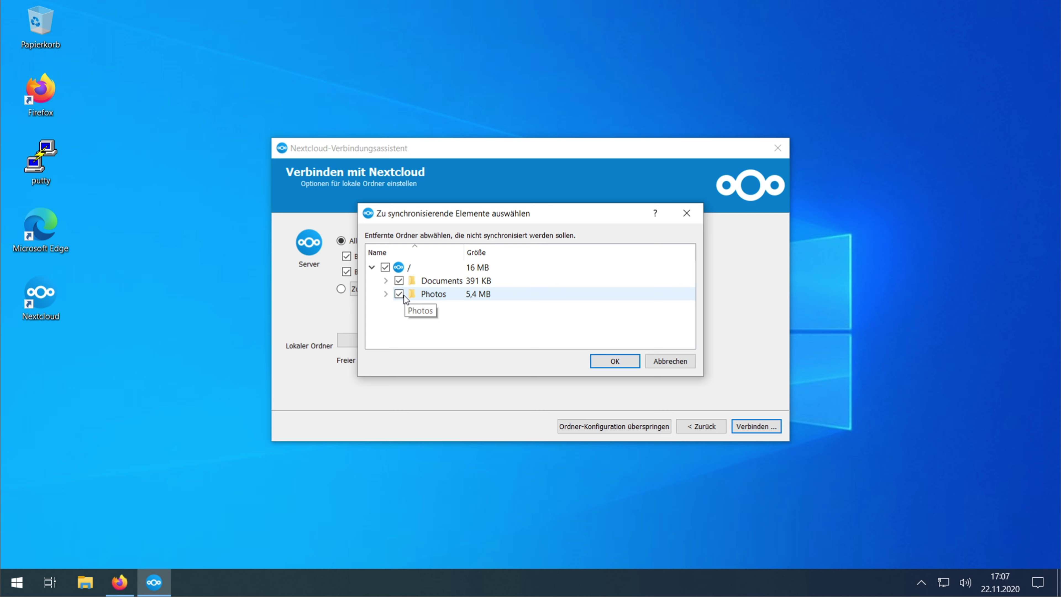
pyautogui.click(385, 267)
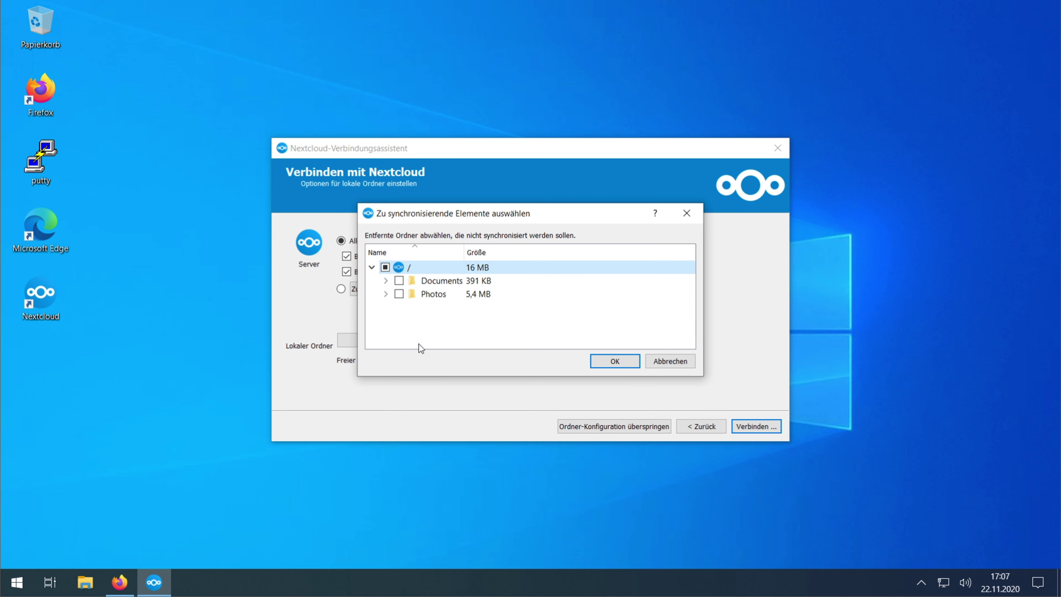
pyautogui.click(398, 294)
pyautogui.press('Escape')
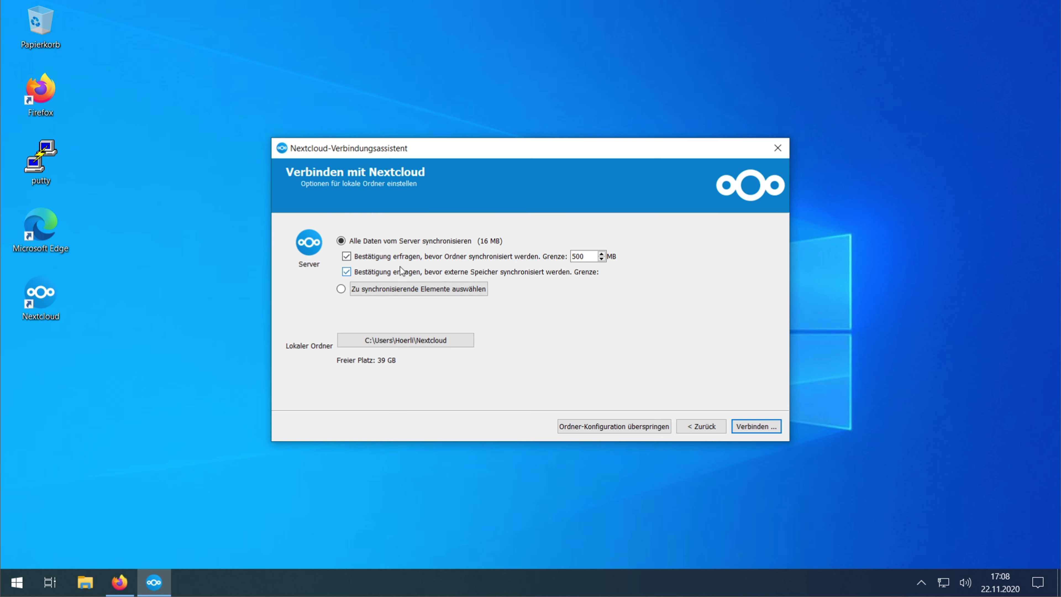
# Step: Turn off the confirmation request before synchronising folders larger than 500 MB
pyautogui.click(552, 259)
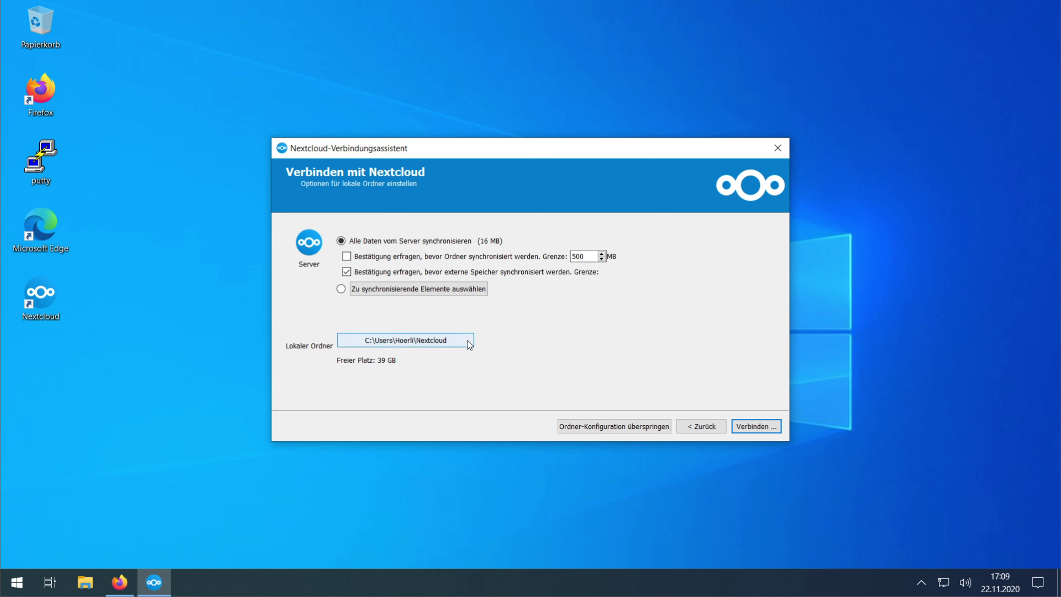
# Step: Browse the local drive, the user folders and Dokumente for another local synchronisation folder, and cancel the selection
pyautogui.click(442, 342)
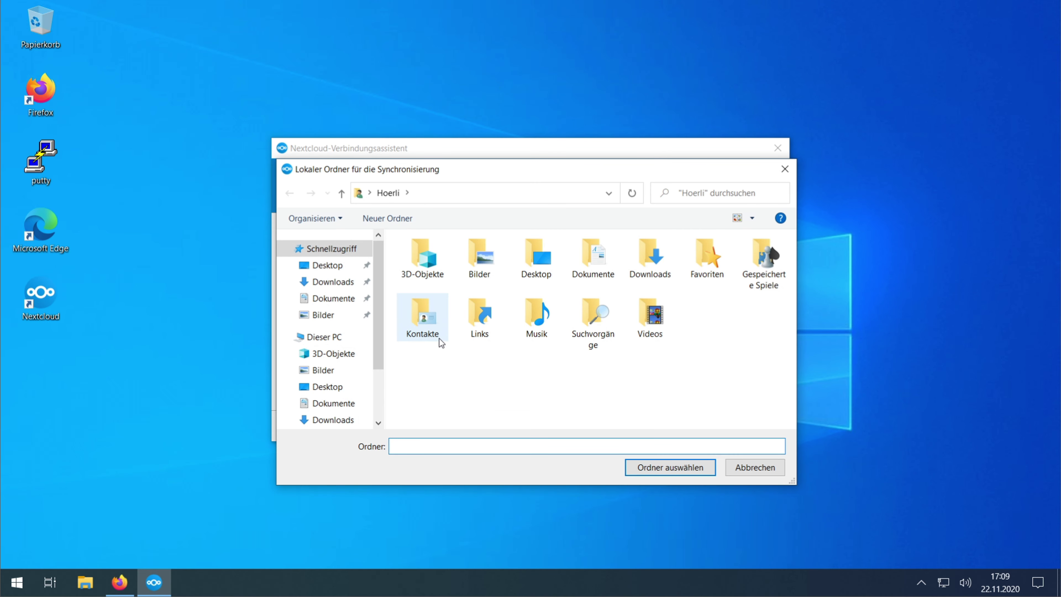
pyautogui.moveTo(381, 338); pyautogui.dragTo(380, 392)
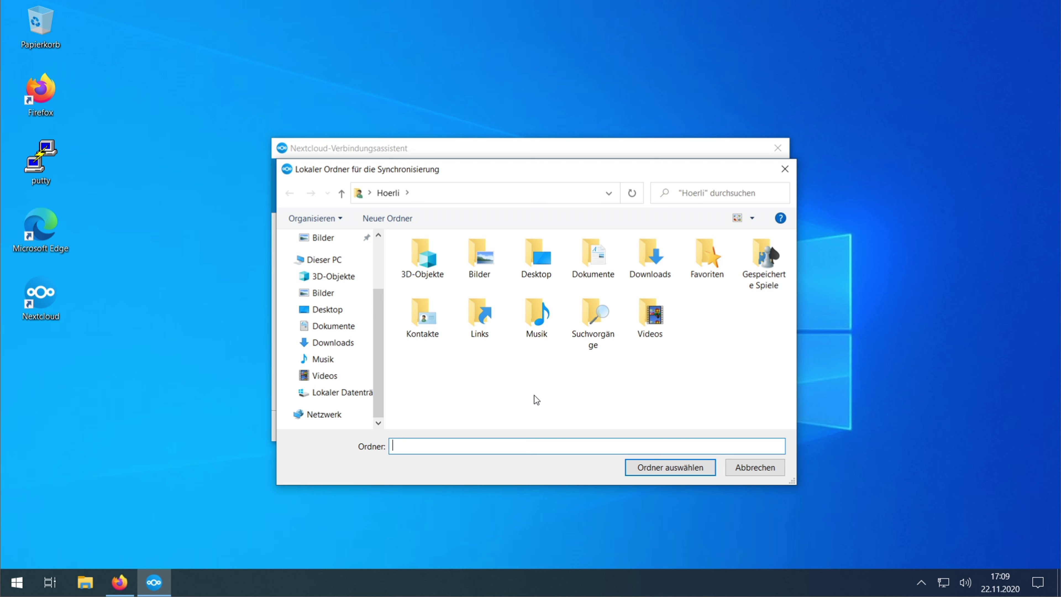
pyautogui.click(495, 194)
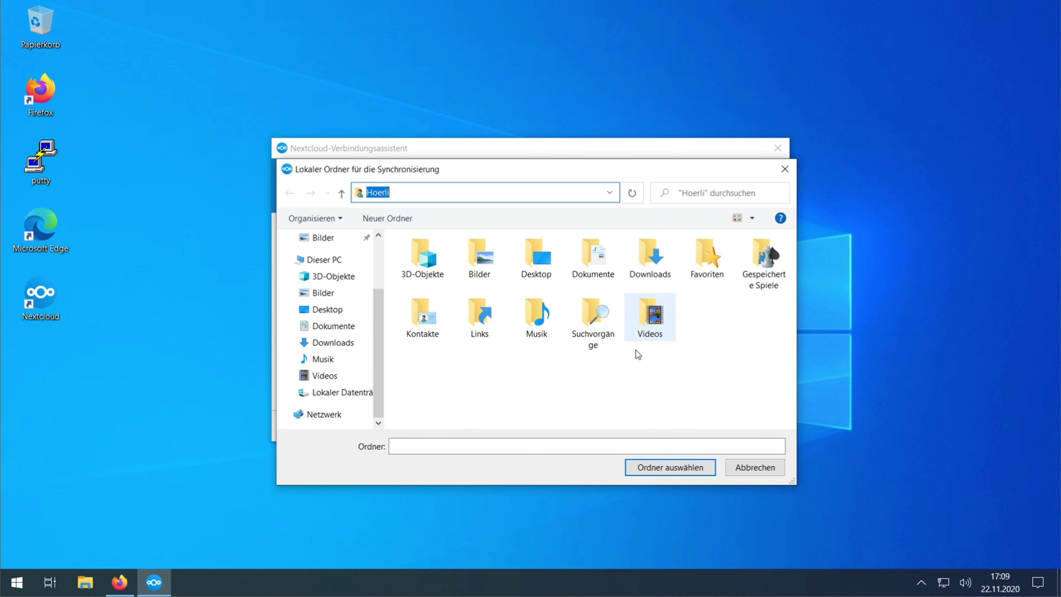
pyautogui.click(353, 392)
pyautogui.doubleClick(438, 259)
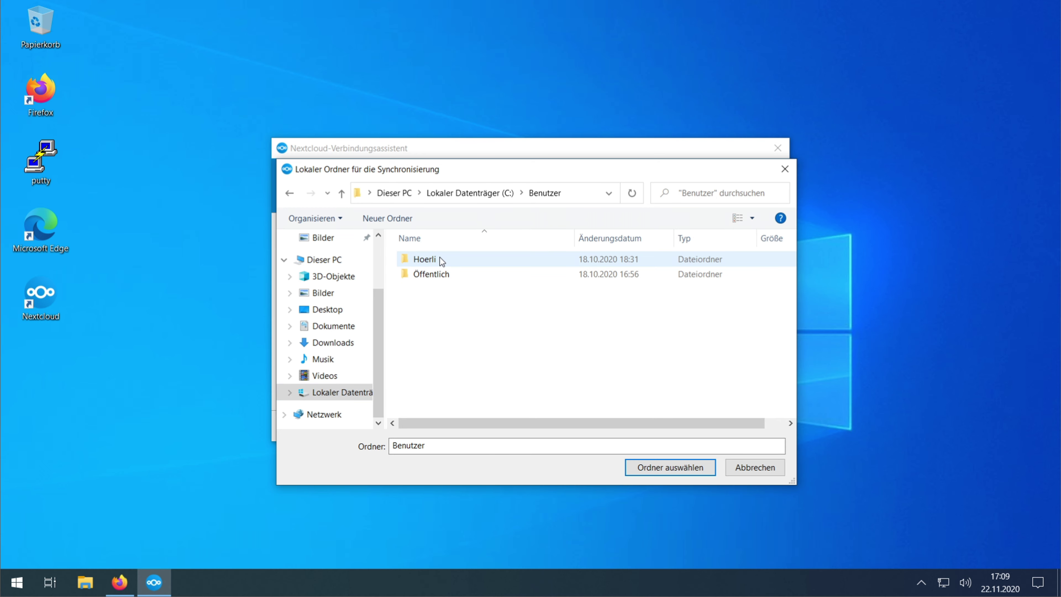
pyautogui.doubleClick(459, 259)
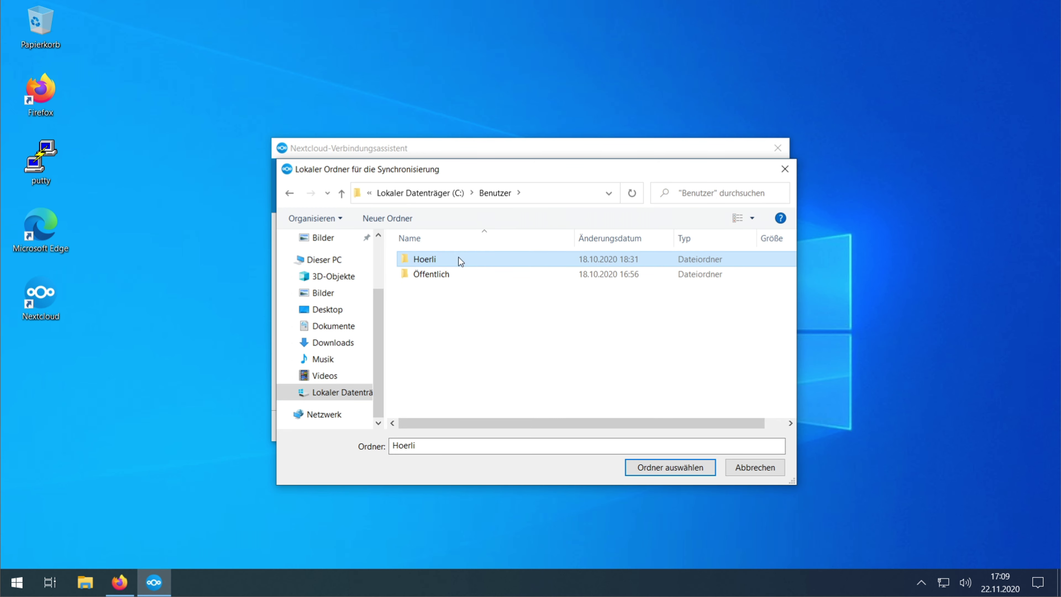
pyautogui.scroll(-1, 459, 363)
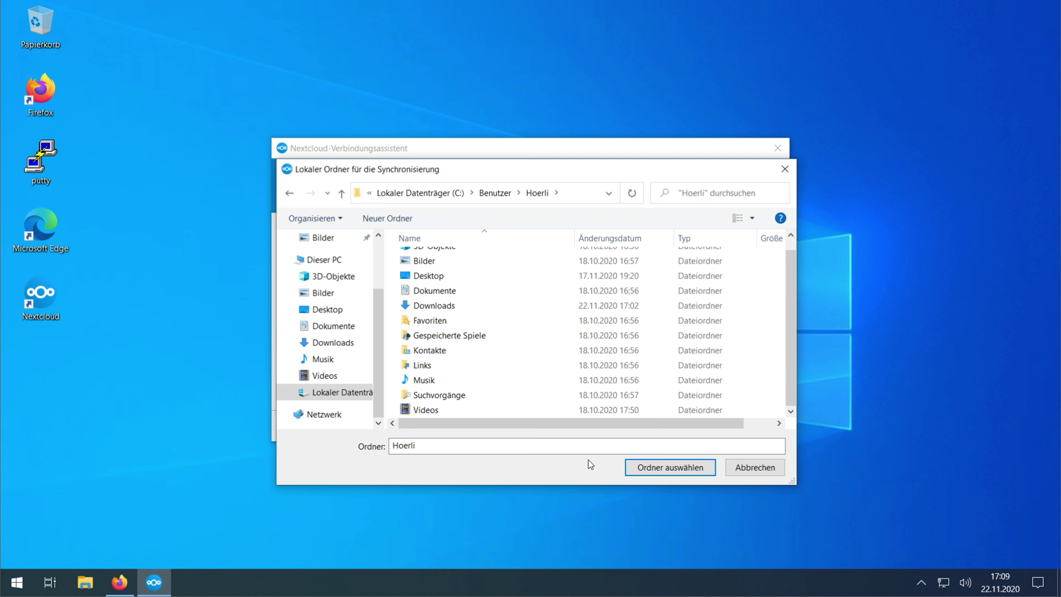
pyautogui.click(330, 326)
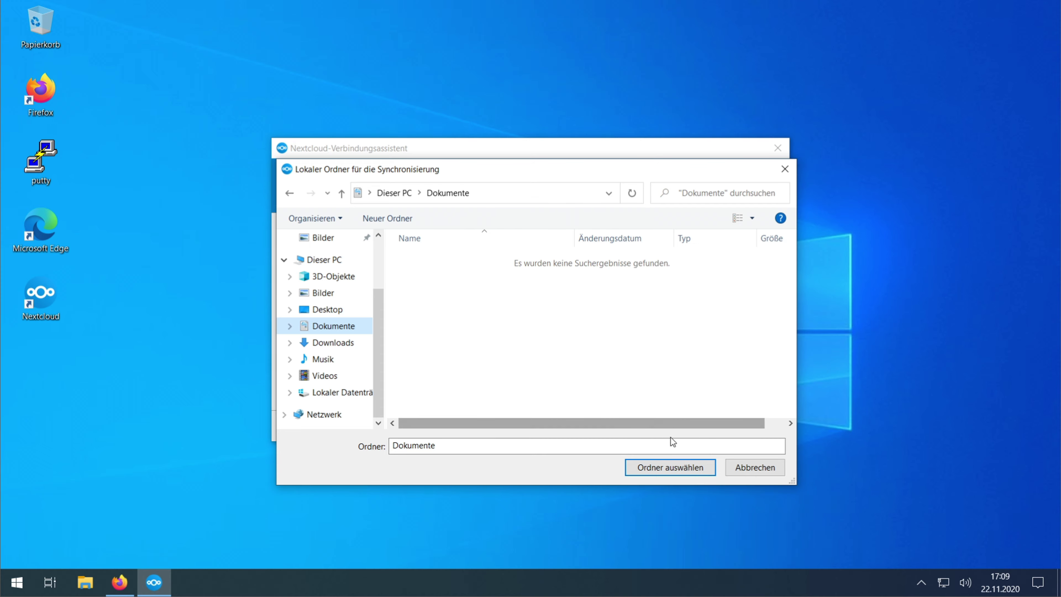
pyautogui.click(745, 472)
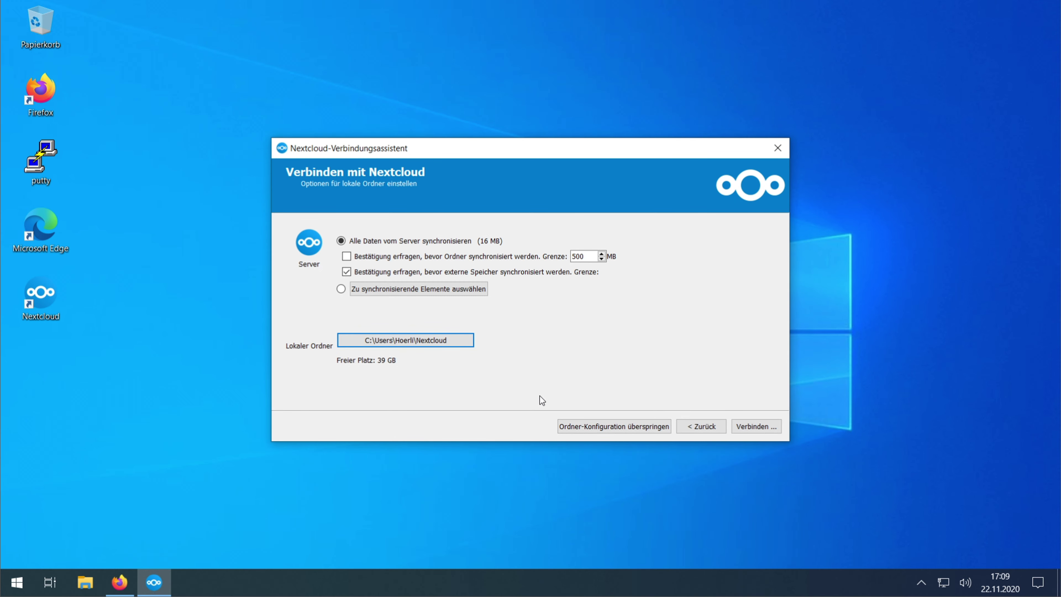
# Step: Connect the client with these folder settings and move its tray icon from the hidden icons into the visible notification area
pyautogui.click(750, 427)
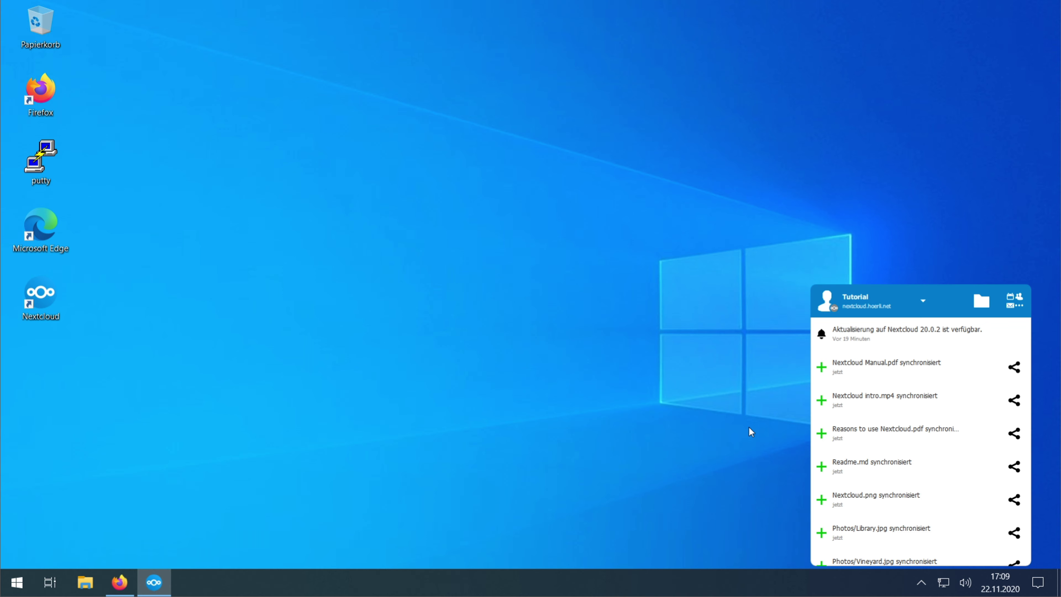
pyautogui.click(922, 582)
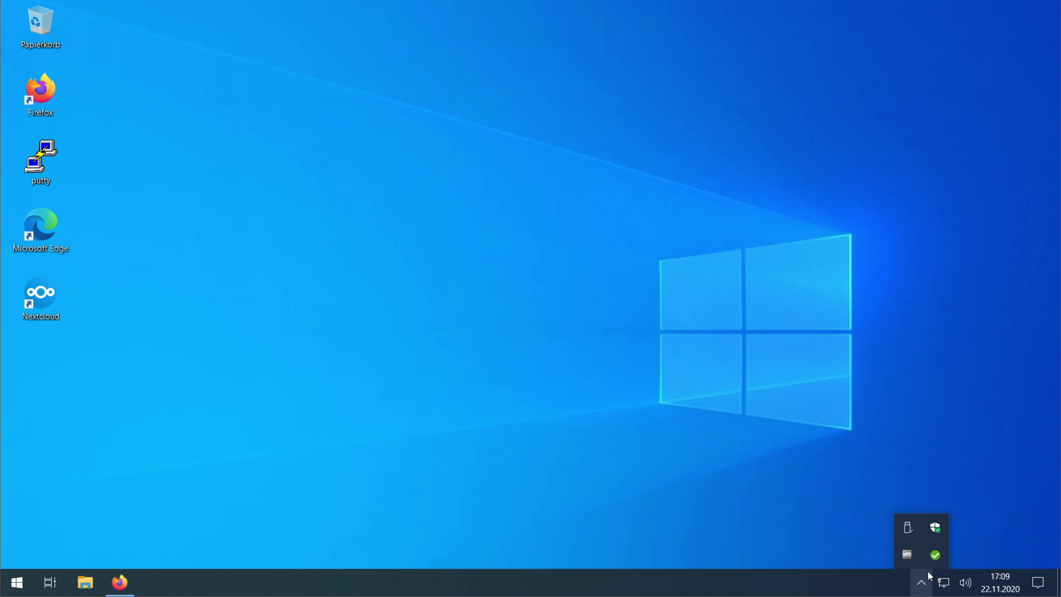
pyautogui.moveTo(936, 555); pyautogui.dragTo(934, 582)
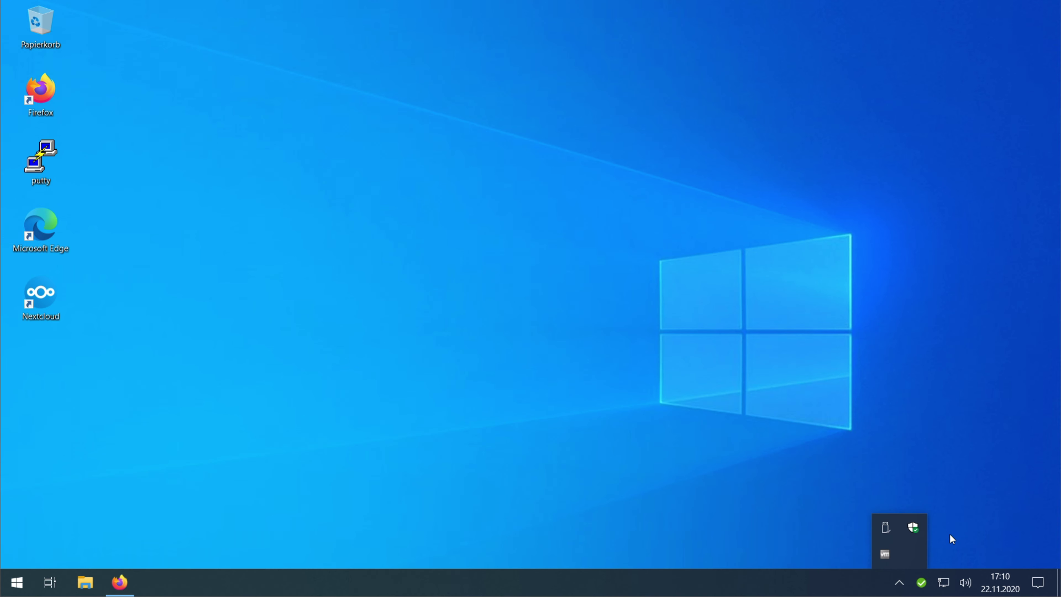
# Step: Review the synchronised files and account options in the client's status window, and open the local Nextcloud folder
pyautogui.click(922, 583)
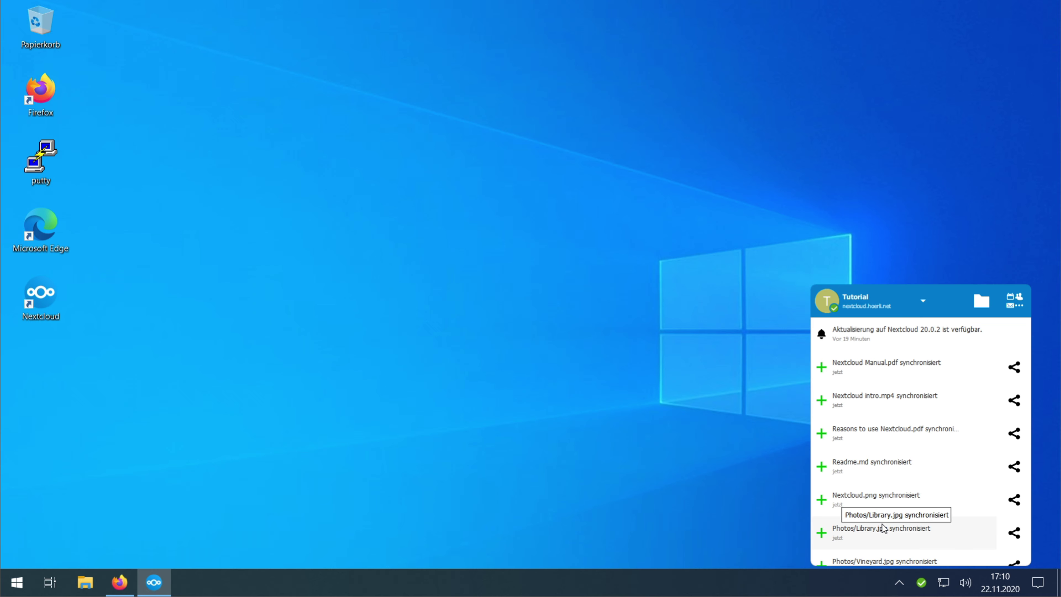
pyautogui.scroll(-3, 911, 479)
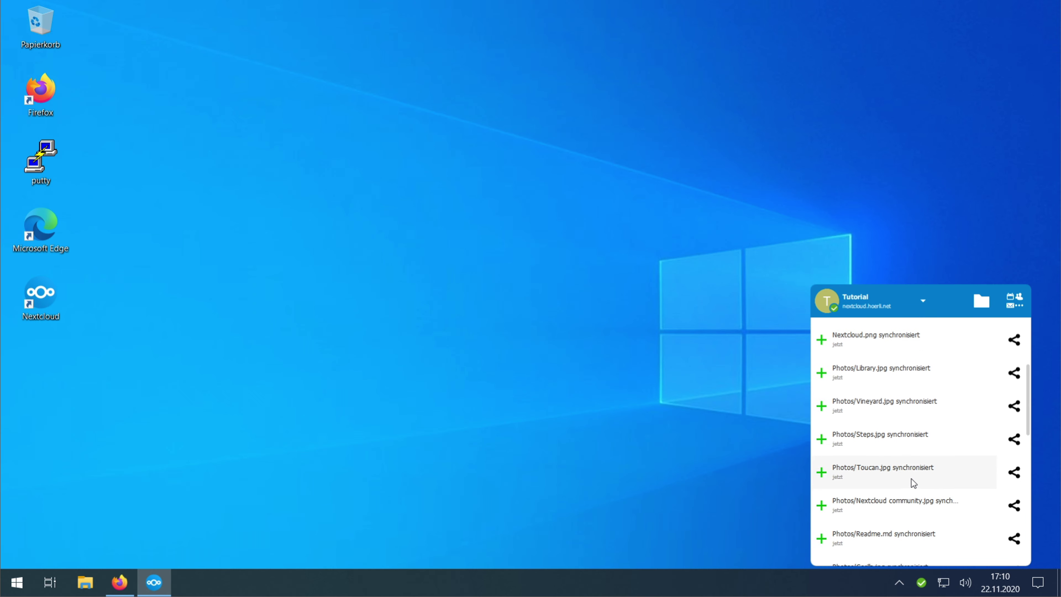
pyautogui.scroll(4, 908, 471)
pyautogui.scroll(-1, 906, 464)
pyautogui.click(916, 301)
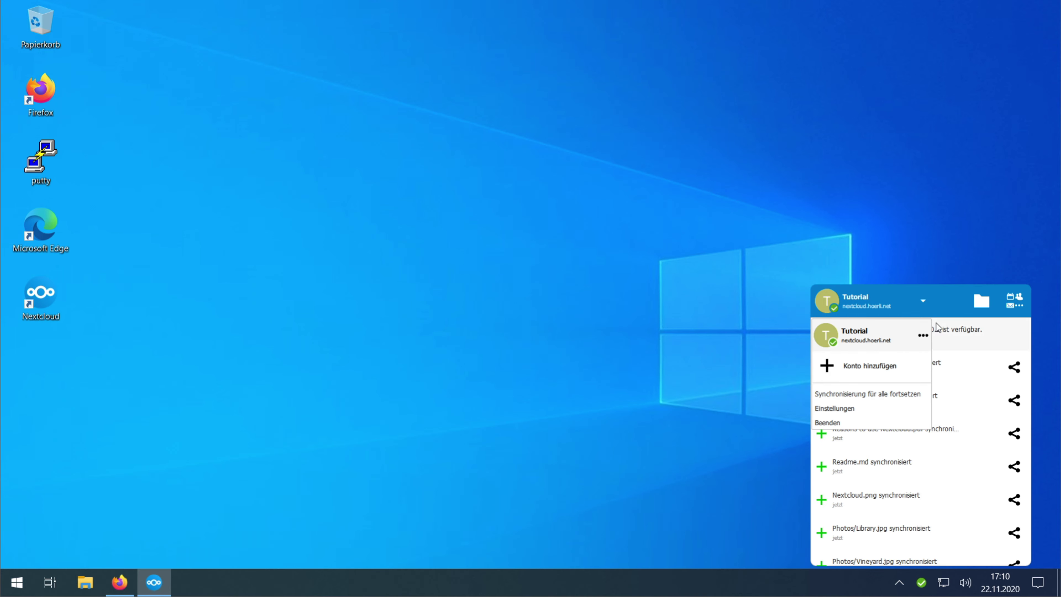
pyautogui.click(954, 296)
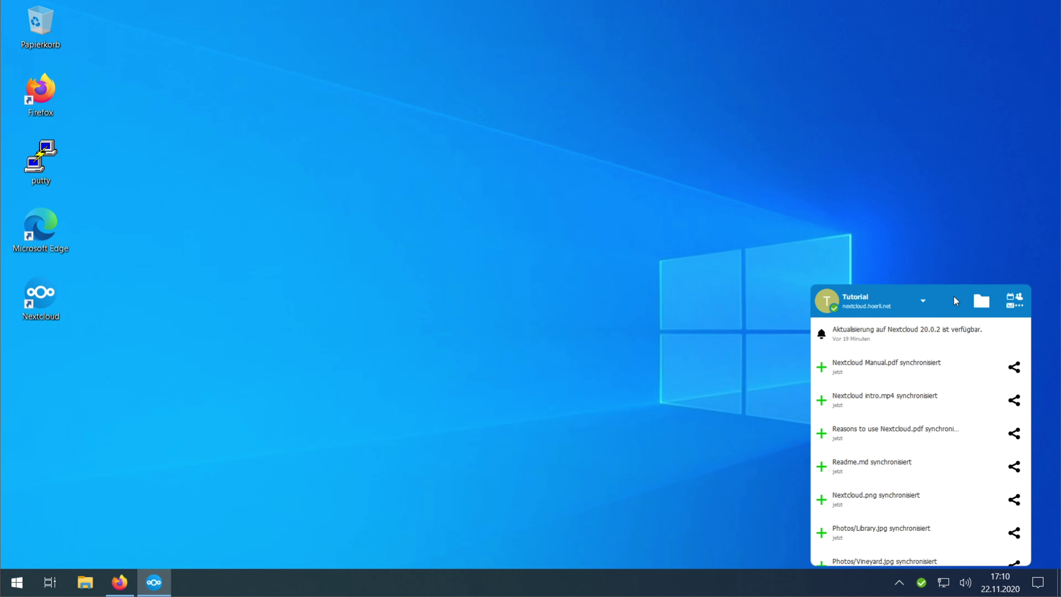
pyautogui.click(980, 301)
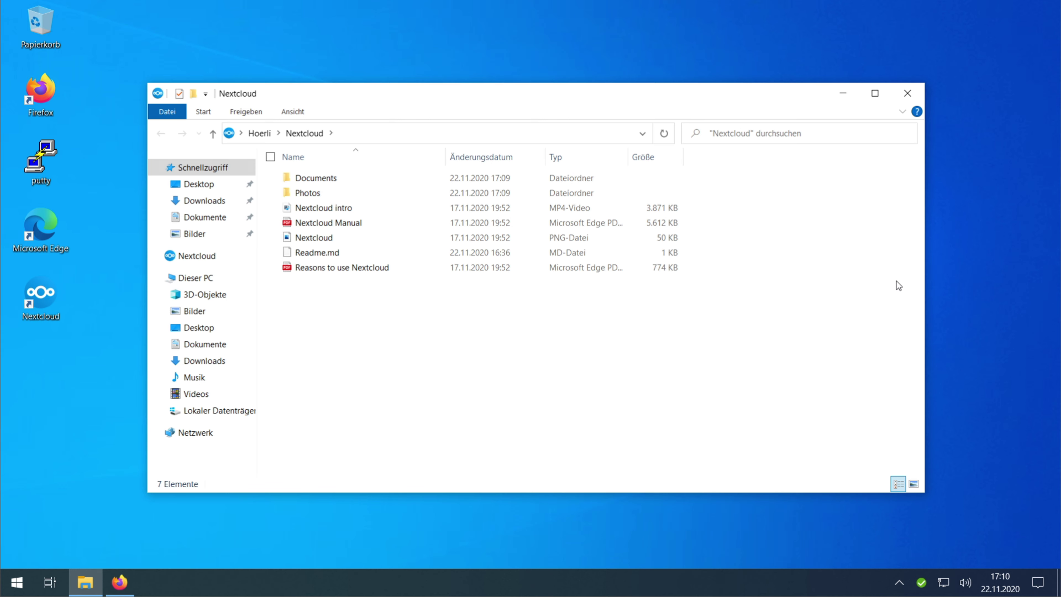
# Step: Check which Nextcloud web apps can be reached from the client's status window
pyautogui.click(921, 583)
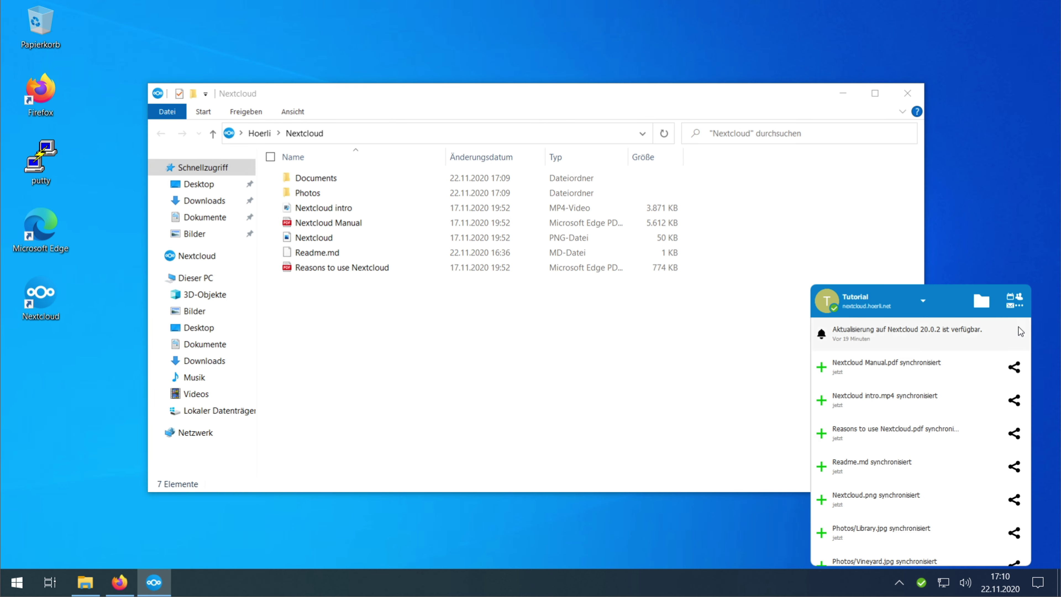
pyautogui.click(1016, 297)
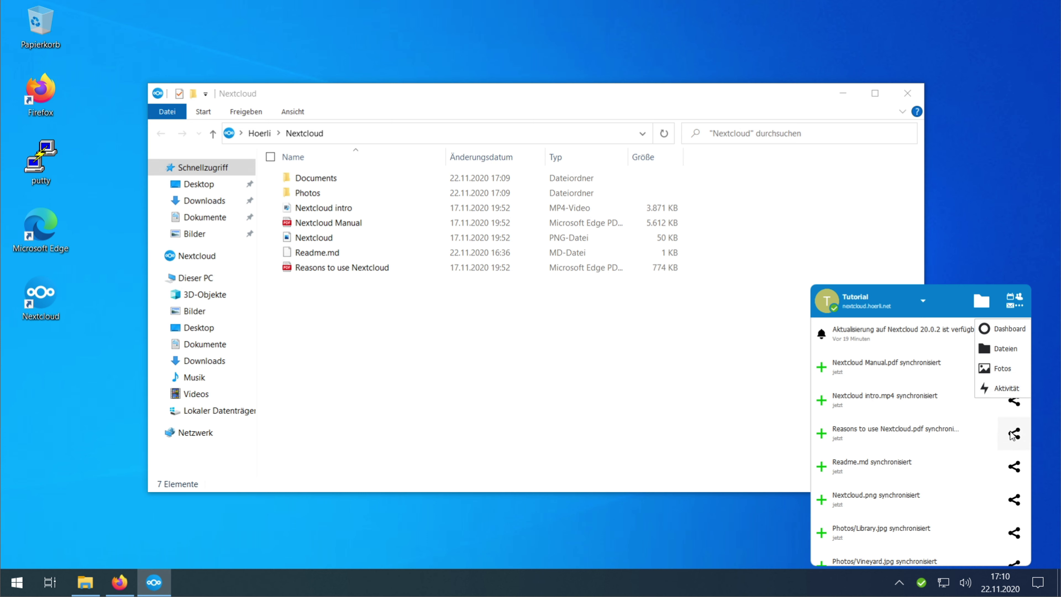
pyautogui.click(1028, 303)
# Step: Open the Nextcloud client's settings and enlarge the settings window
pyautogui.click(918, 582)
pyautogui.rightClick(915, 581)
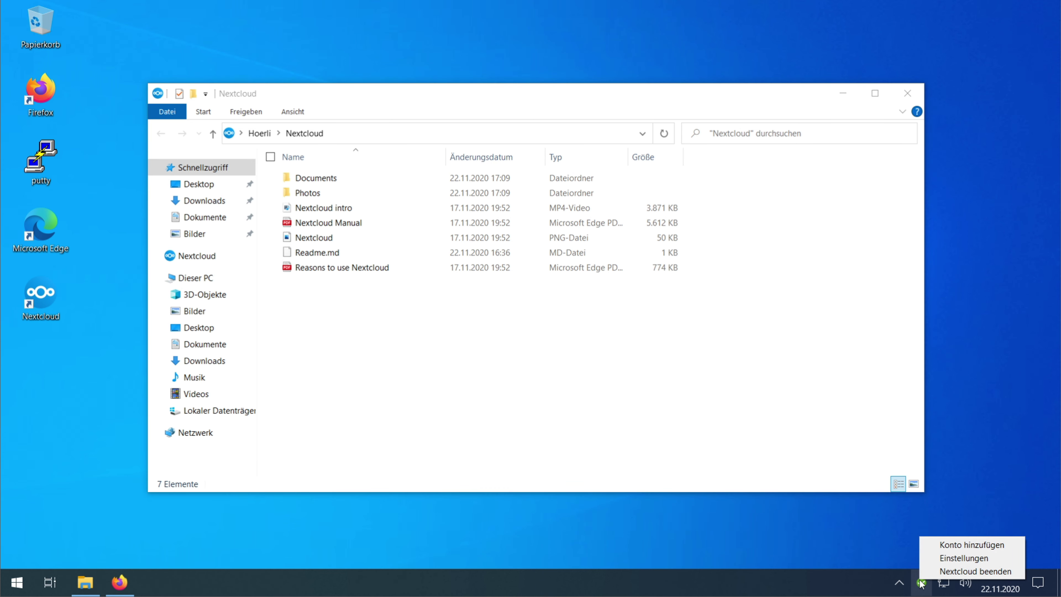
pyautogui.click(937, 561)
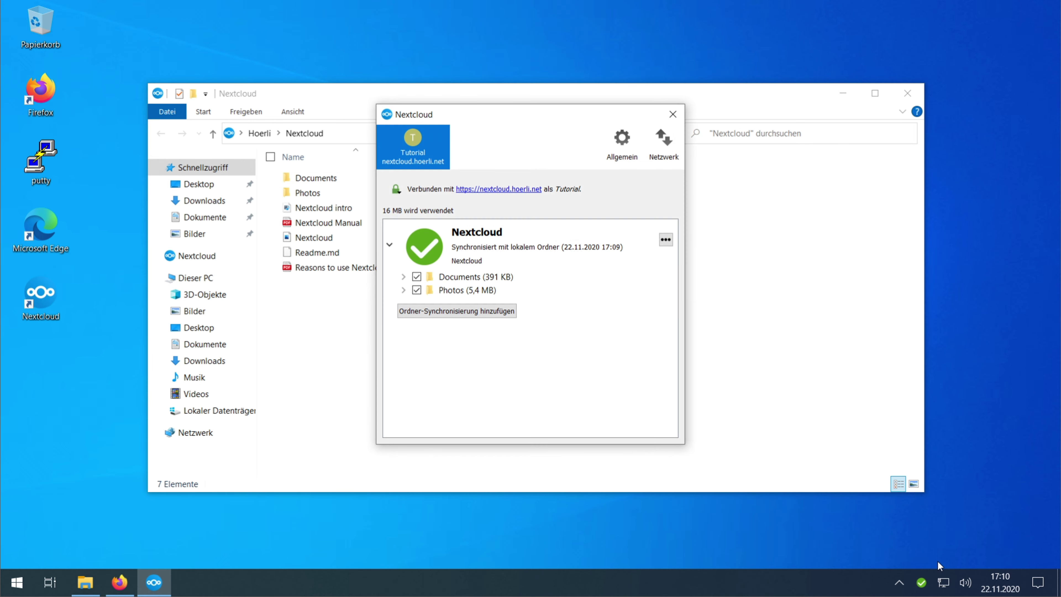
pyautogui.moveTo(687, 450); pyautogui.dragTo(976, 543)
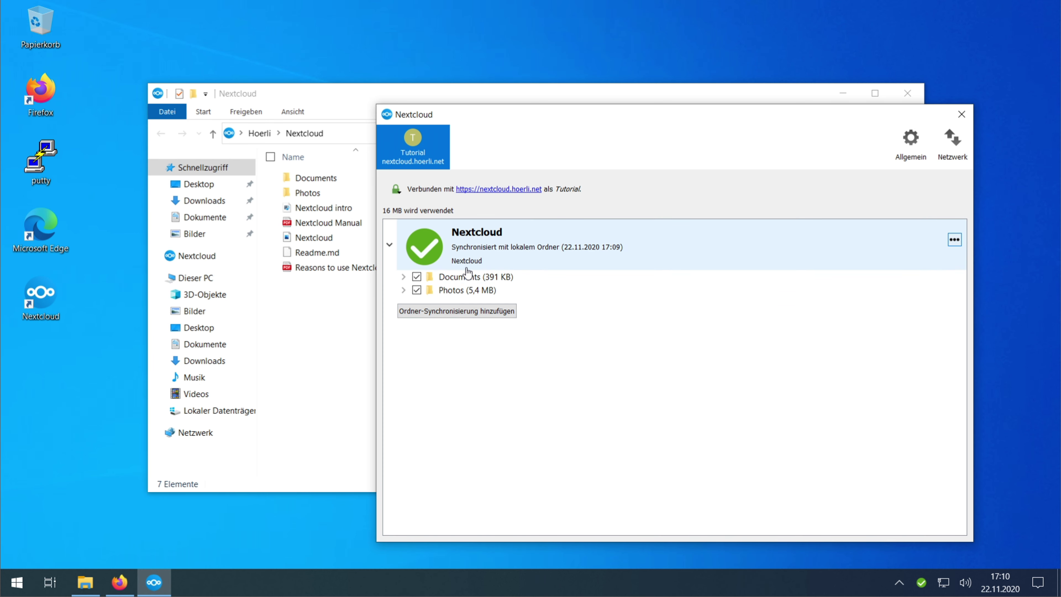
# Step: Examine the Nextcloud folder connection, its Documents and Photos subfolders, and the available synchronisation options
pyautogui.click(411, 248)
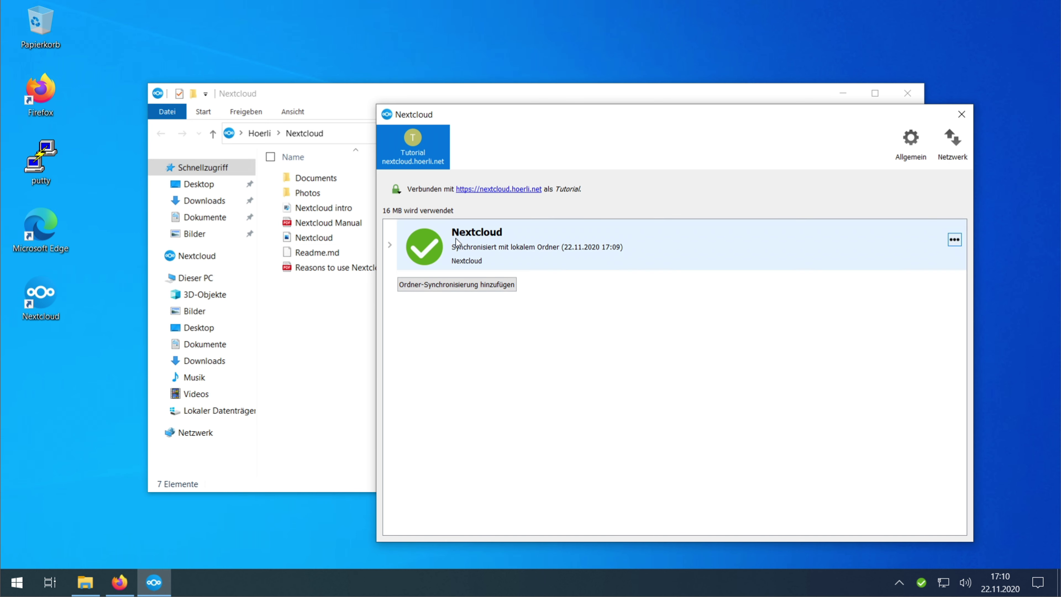
pyautogui.click(425, 253)
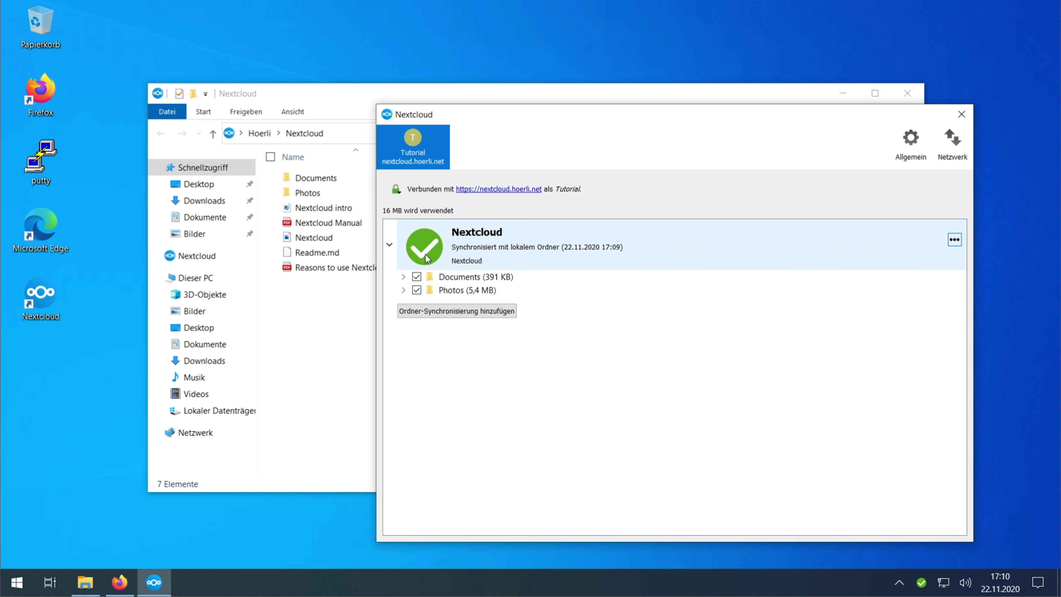
pyautogui.click(403, 277)
pyautogui.click(403, 290)
pyautogui.click(954, 240)
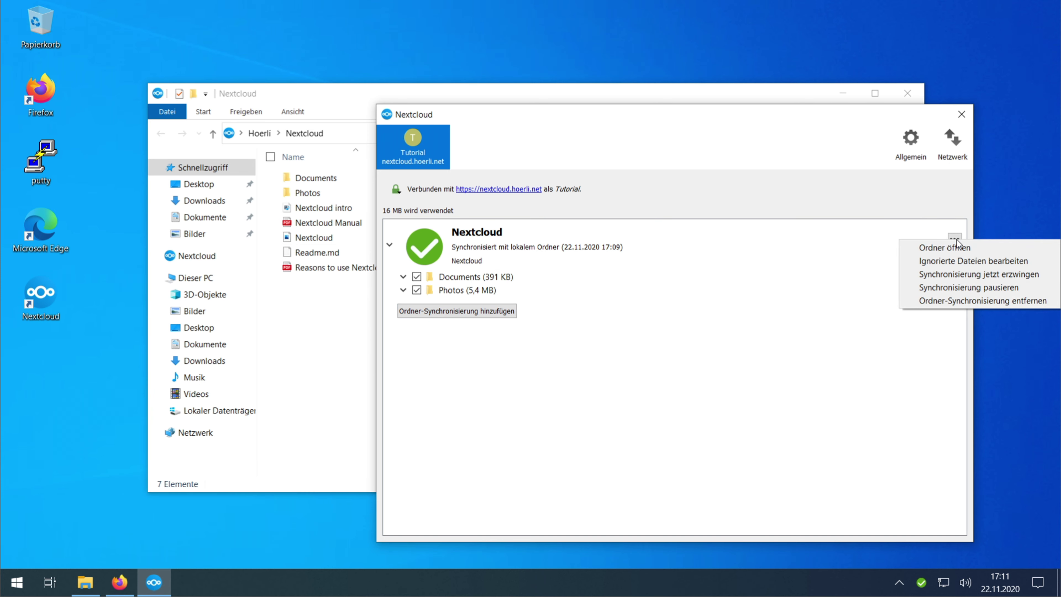
pyautogui.click(945, 300)
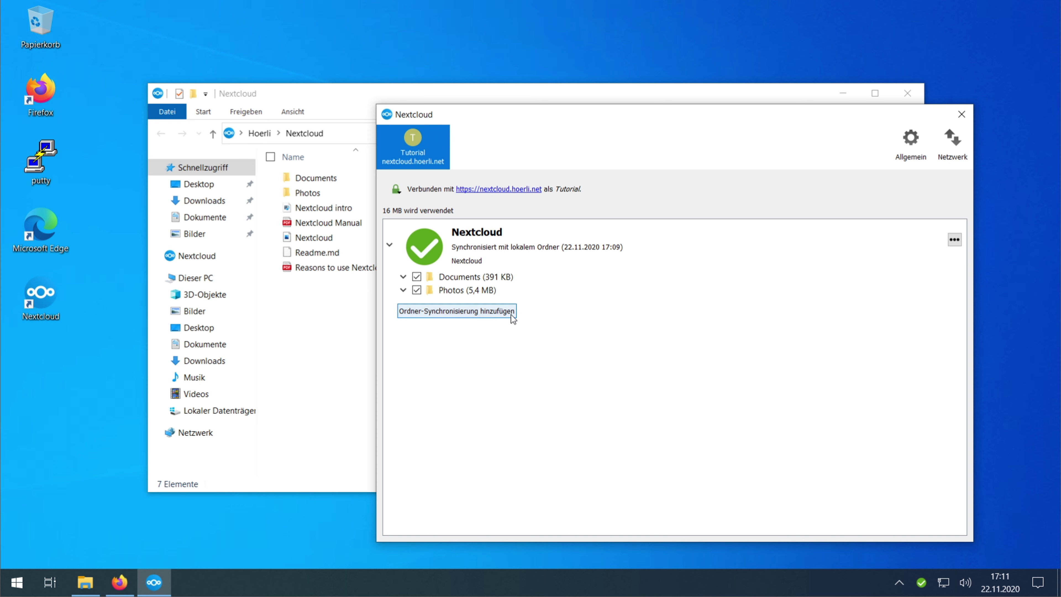
# Step: Start adding another folder synchronisation and cancel it at the local folder selection
pyautogui.click(513, 319)
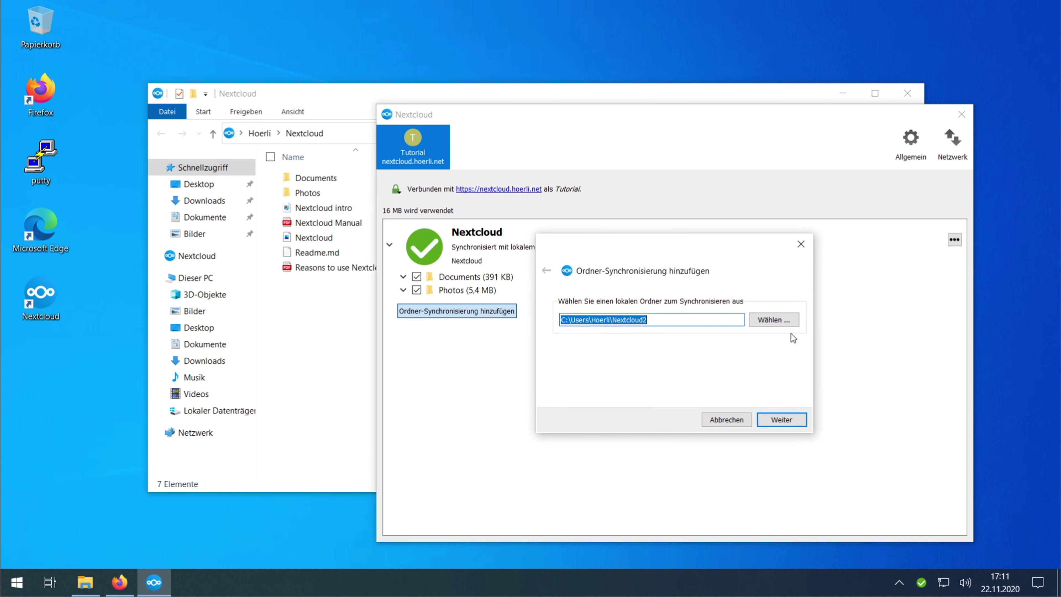
pyautogui.press('Tab')
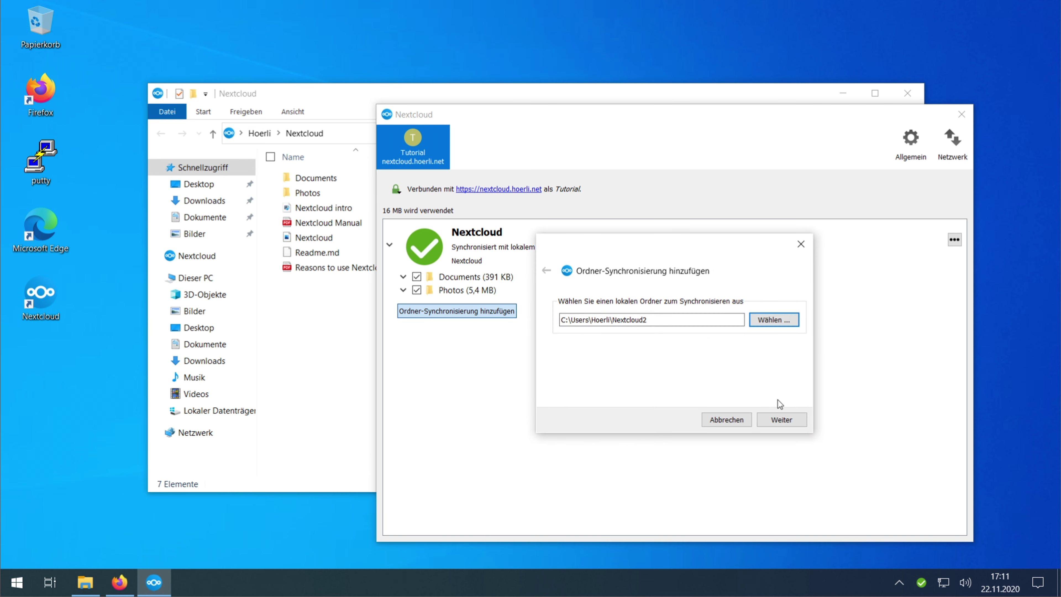
pyautogui.click(728, 420)
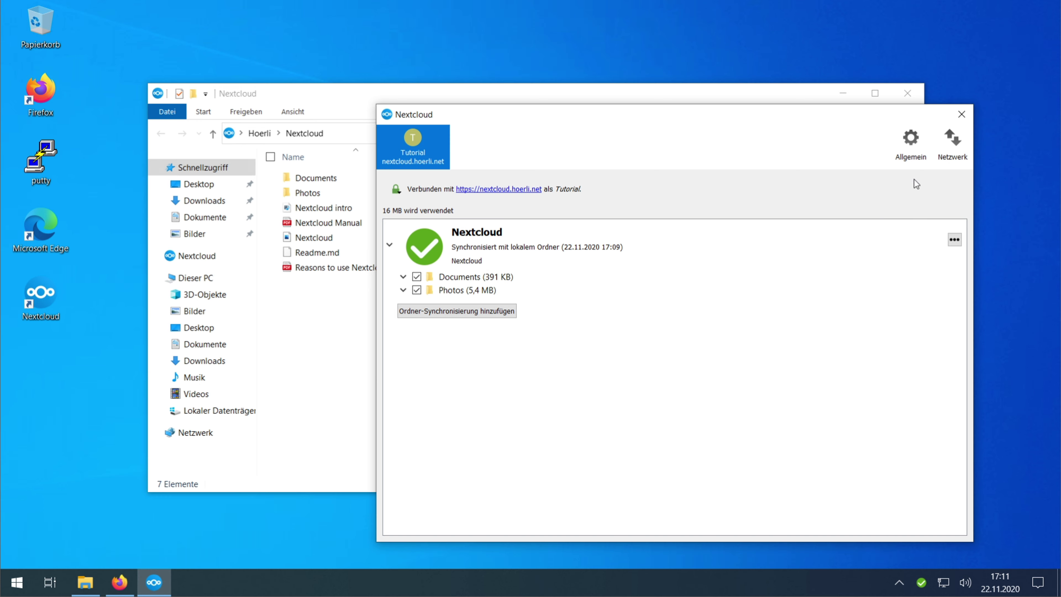
# Step: Review the general settings and the network proxy and bandwidth settings, return to the account overview, and close the settings
pyautogui.click(924, 164)
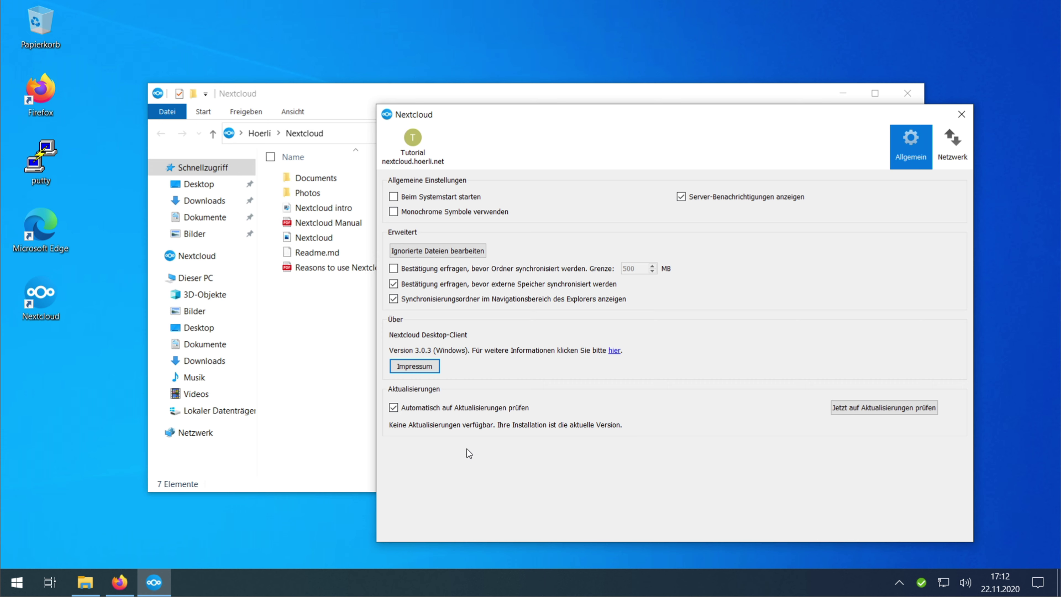
pyautogui.click(948, 140)
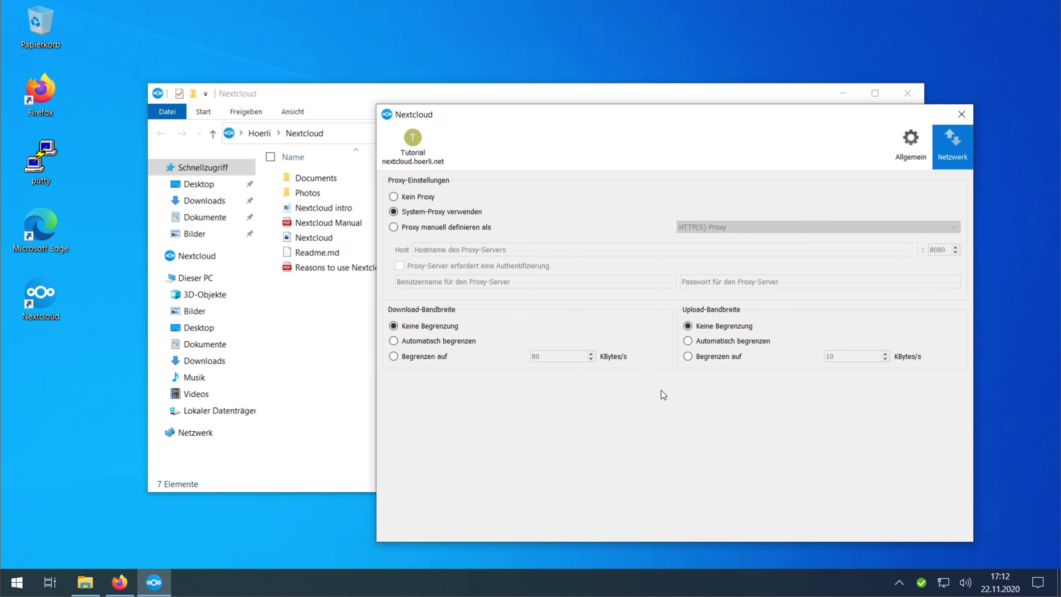
pyautogui.click(415, 146)
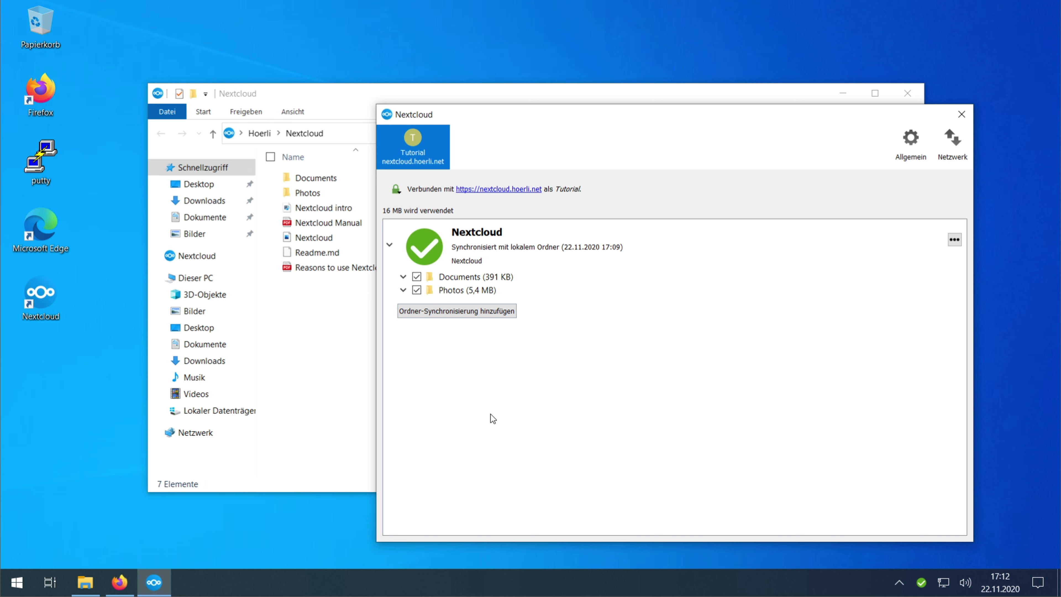
pyautogui.click(516, 191)
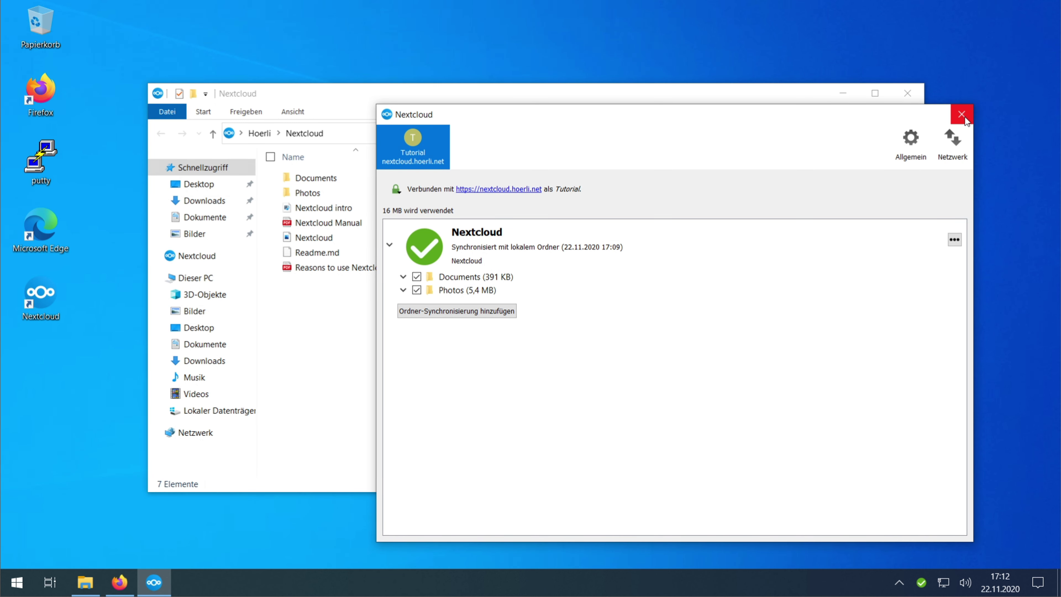
pyautogui.click(963, 112)
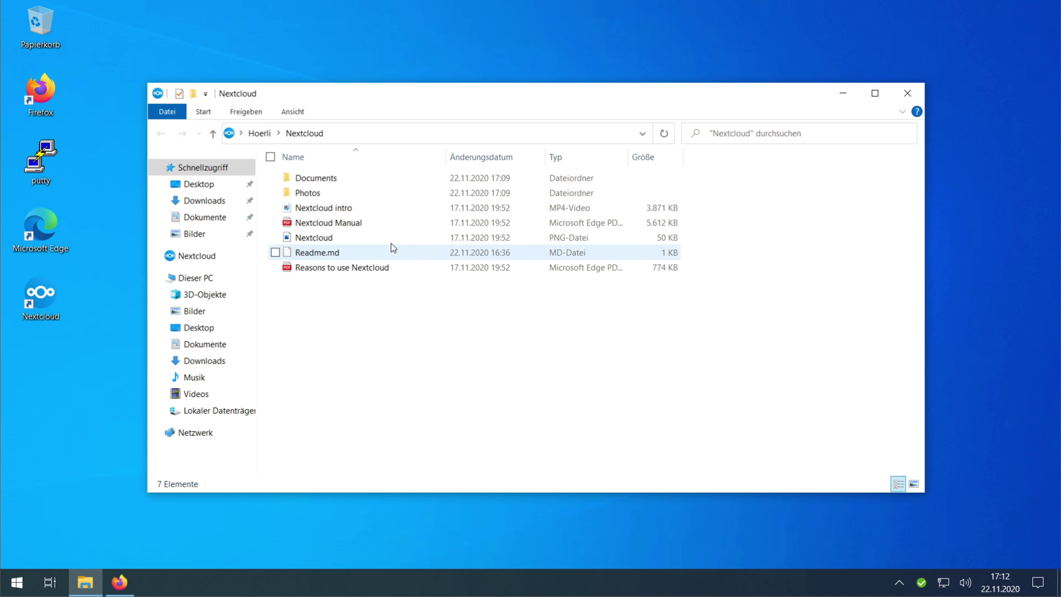
# Step: Open the Nextcloud Manual PDF in Firefox, skim its first pages, then close it and minimise the browser
pyautogui.doubleClick(378, 227)
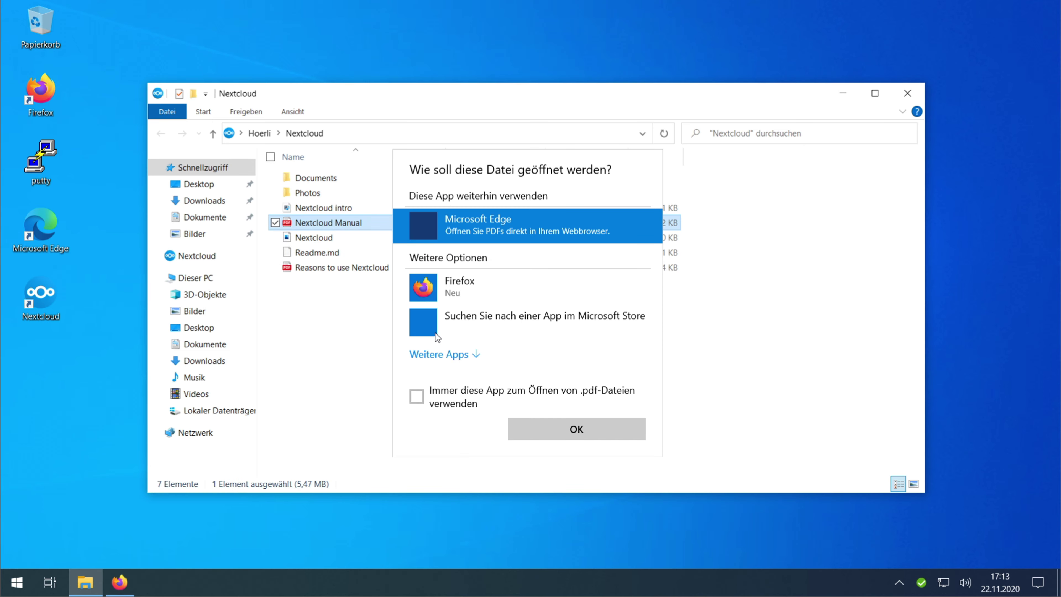
pyautogui.click(465, 281)
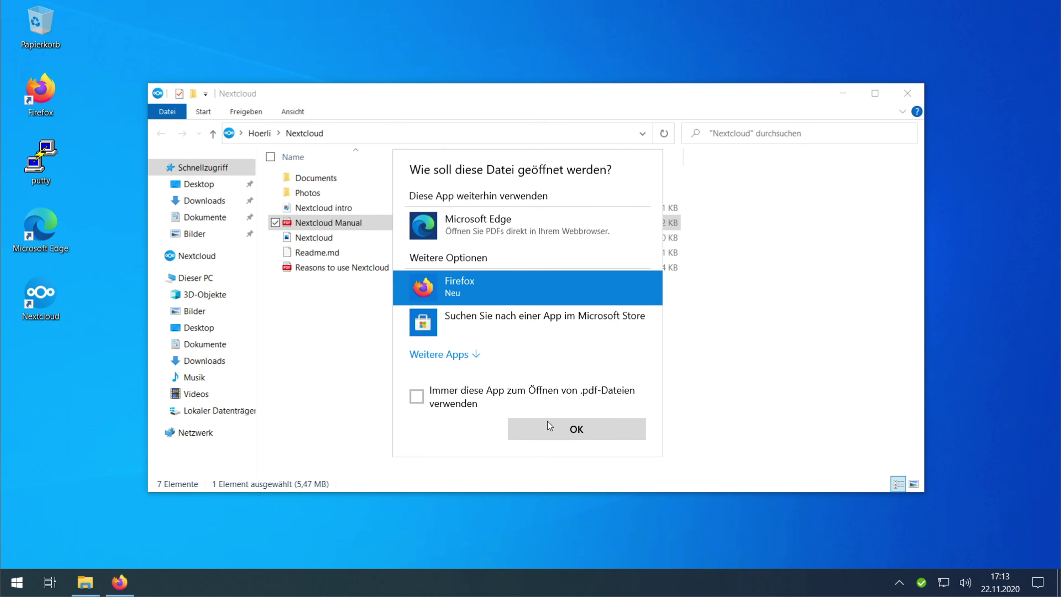
pyautogui.click(547, 423)
pyautogui.scroll(-10, 621, 330)
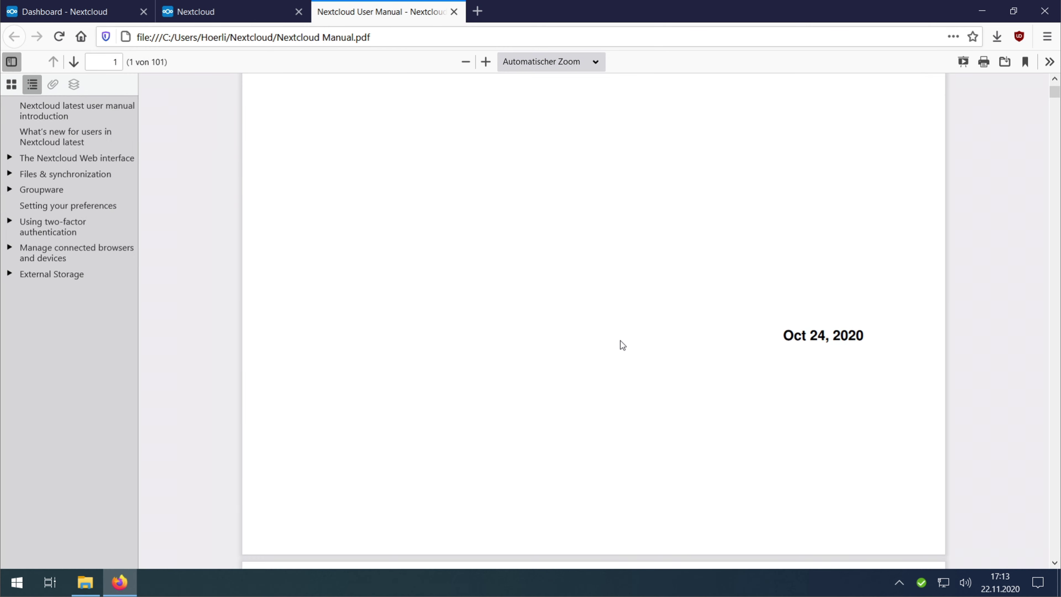
pyautogui.scroll(-10, 620, 337)
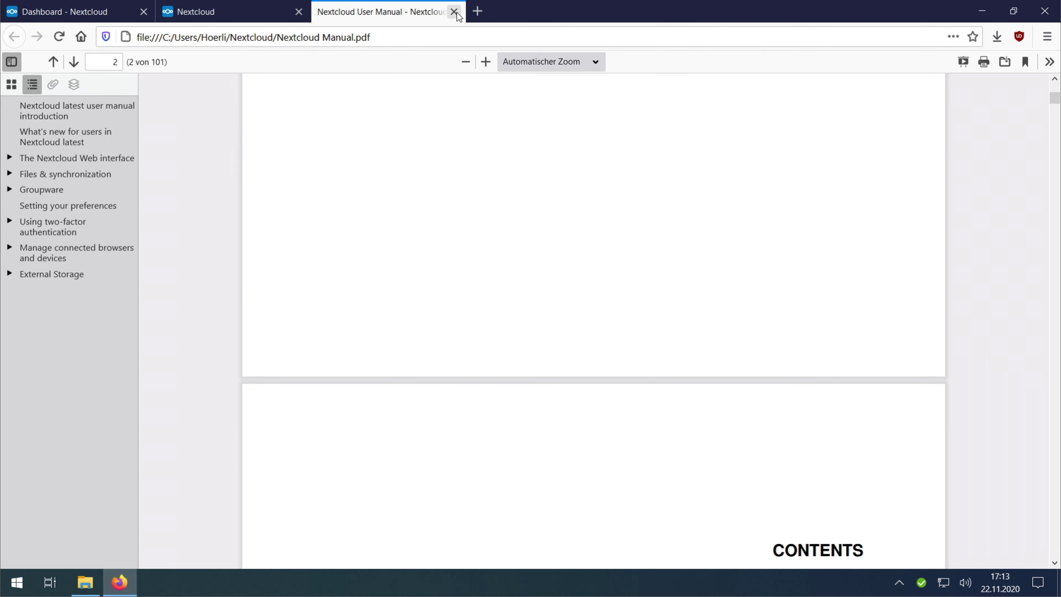
pyautogui.click(453, 11)
pyautogui.click(985, 13)
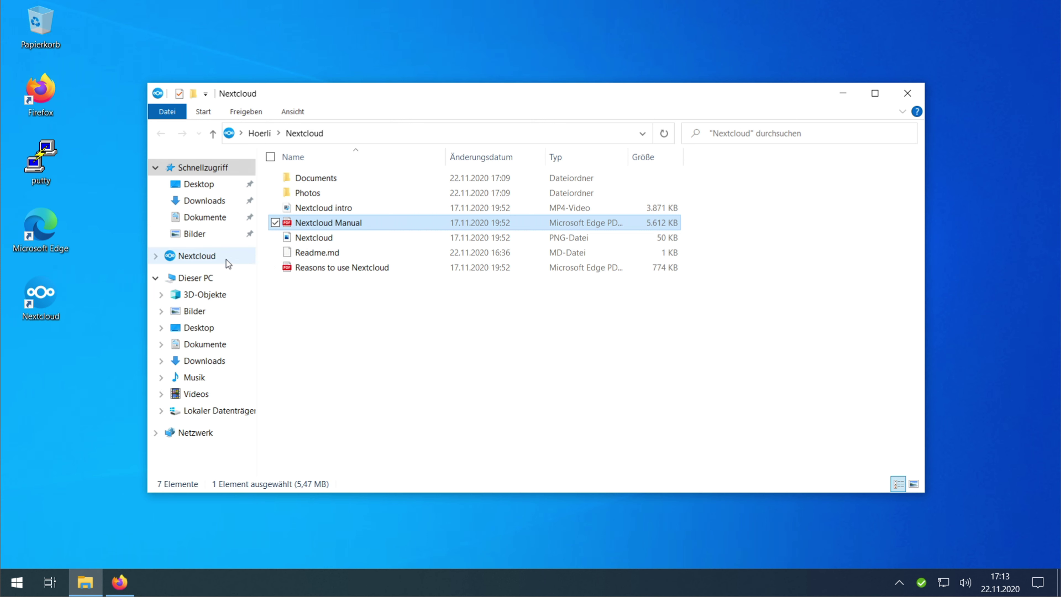
# Step: Open the Nextcloud folder through Explorer's Nextcloud shortcut, then through the user's profile folder under Benutzer on Lokaler Datenträger (C:)
pyautogui.click(173, 259)
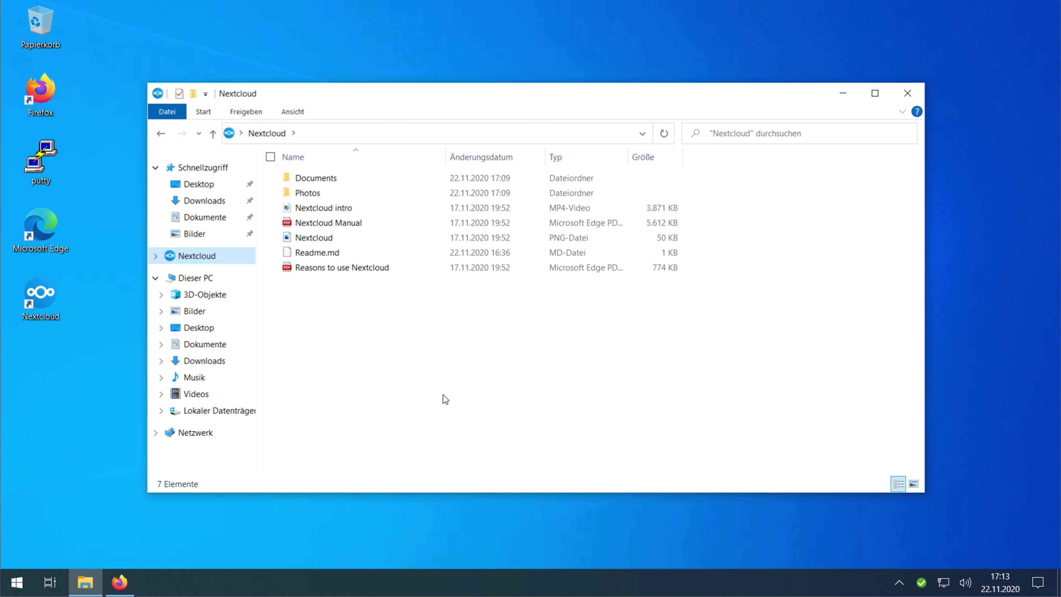
pyautogui.click(245, 413)
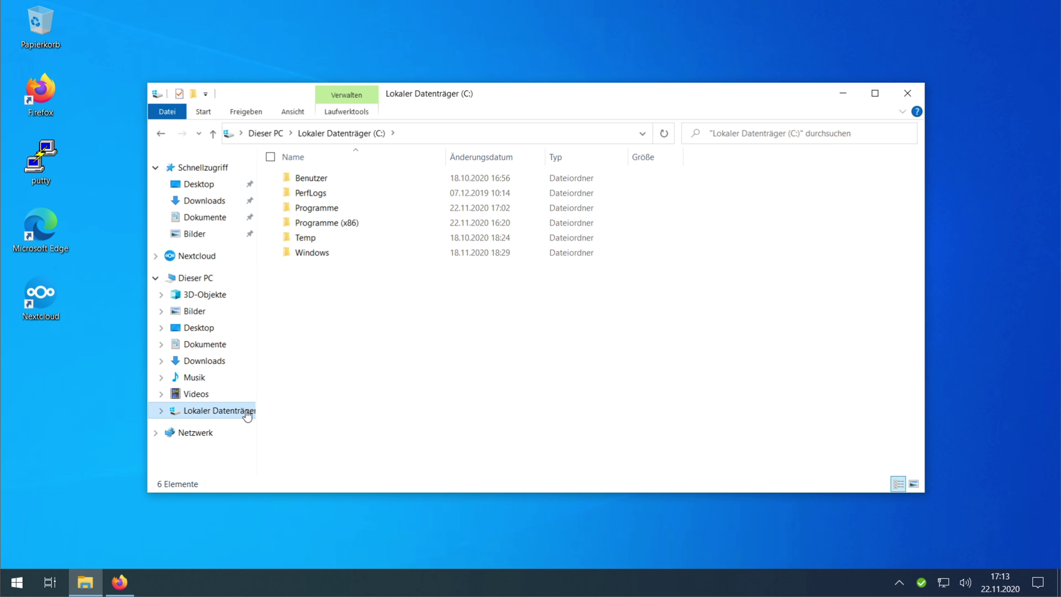
pyautogui.doubleClick(326, 179)
pyautogui.doubleClick(326, 182)
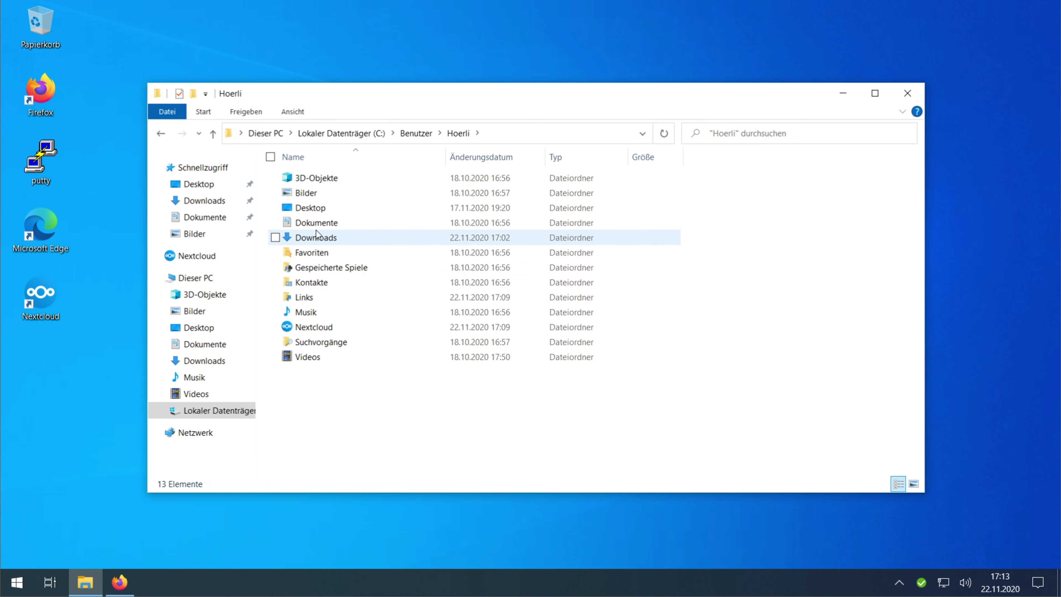
pyautogui.doubleClick(317, 327)
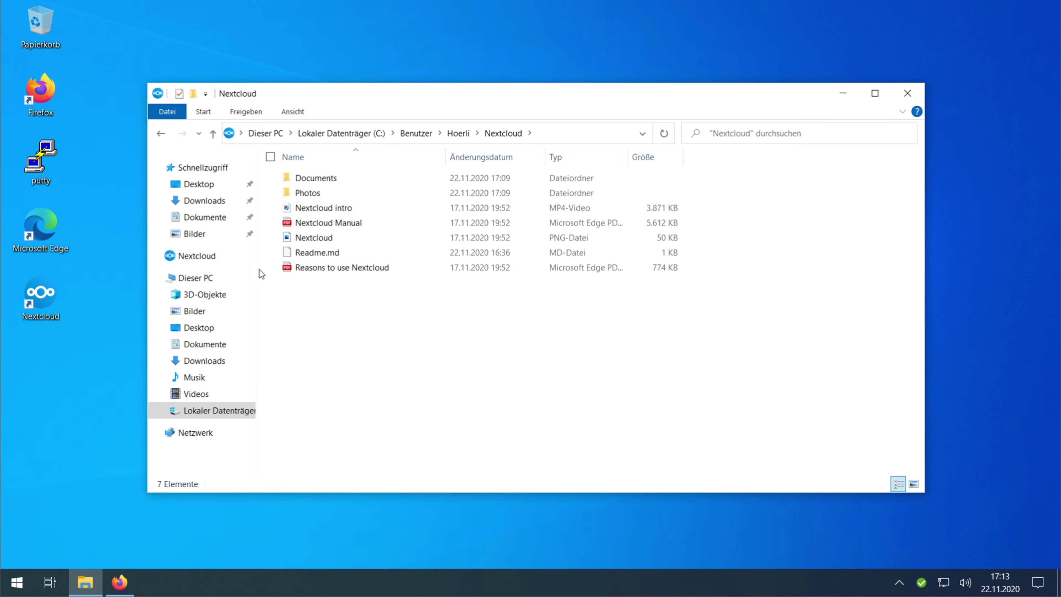
# Step: In the client's general settings, disable and re-enable showing the synchronisation folder in Explorer's navigation pane, then close the settings
pyautogui.rightClick(921, 582)
pyautogui.click(940, 560)
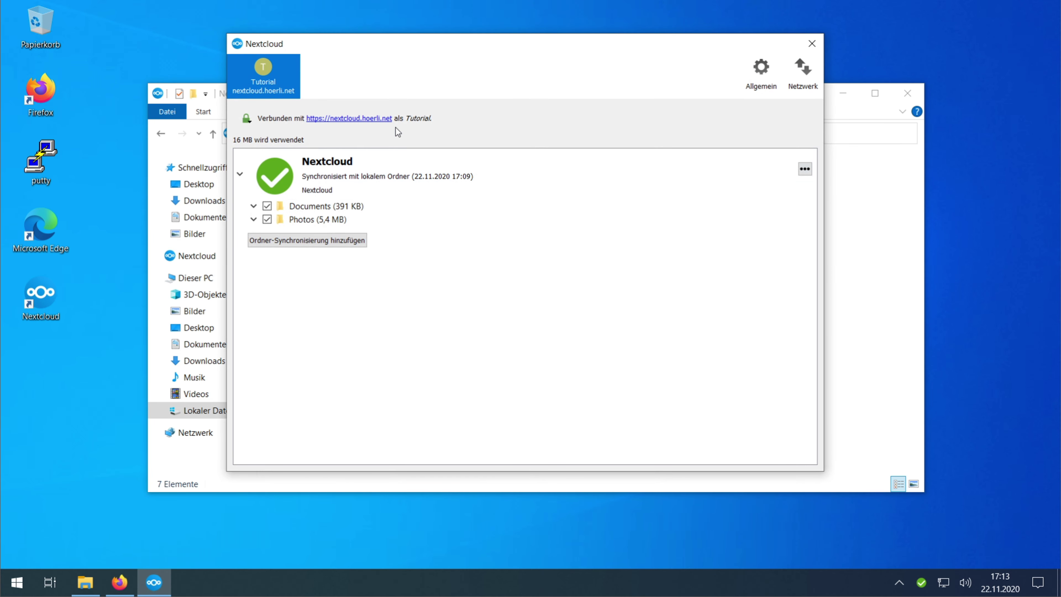
pyautogui.click(771, 80)
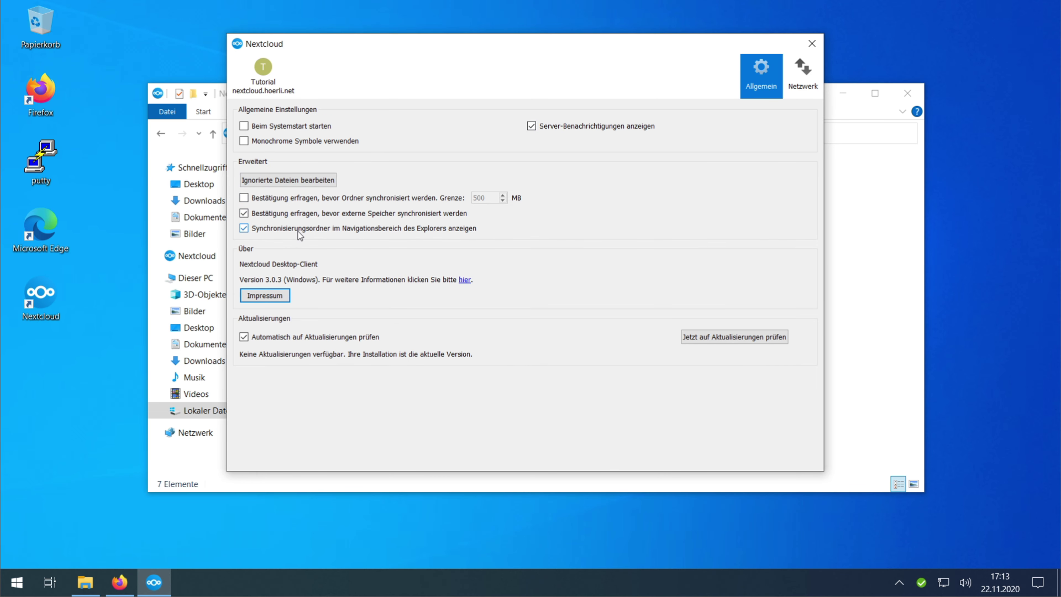
pyautogui.click(427, 232)
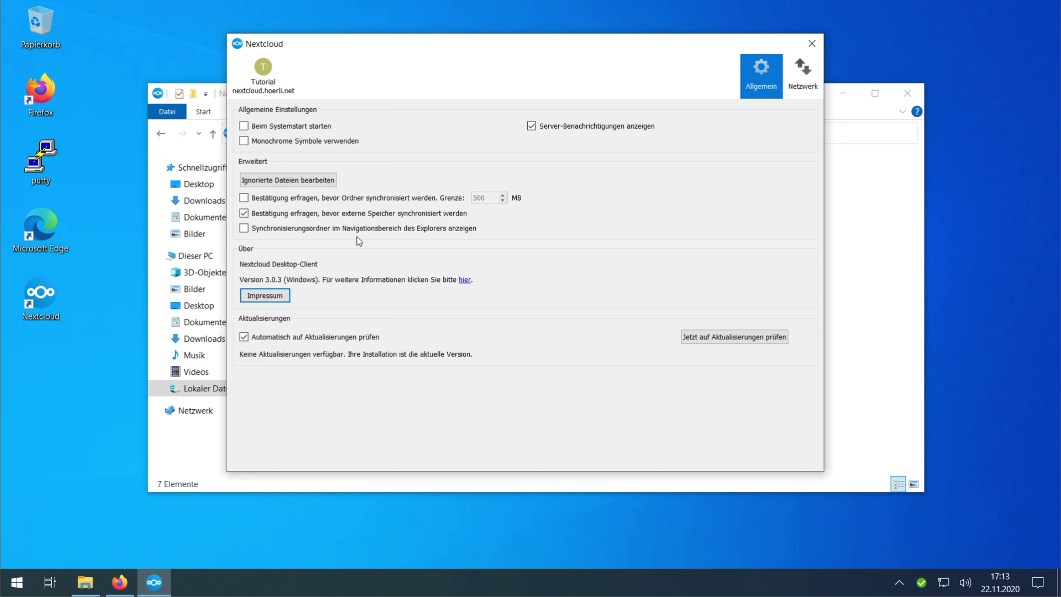
pyautogui.click(244, 229)
pyautogui.click(812, 44)
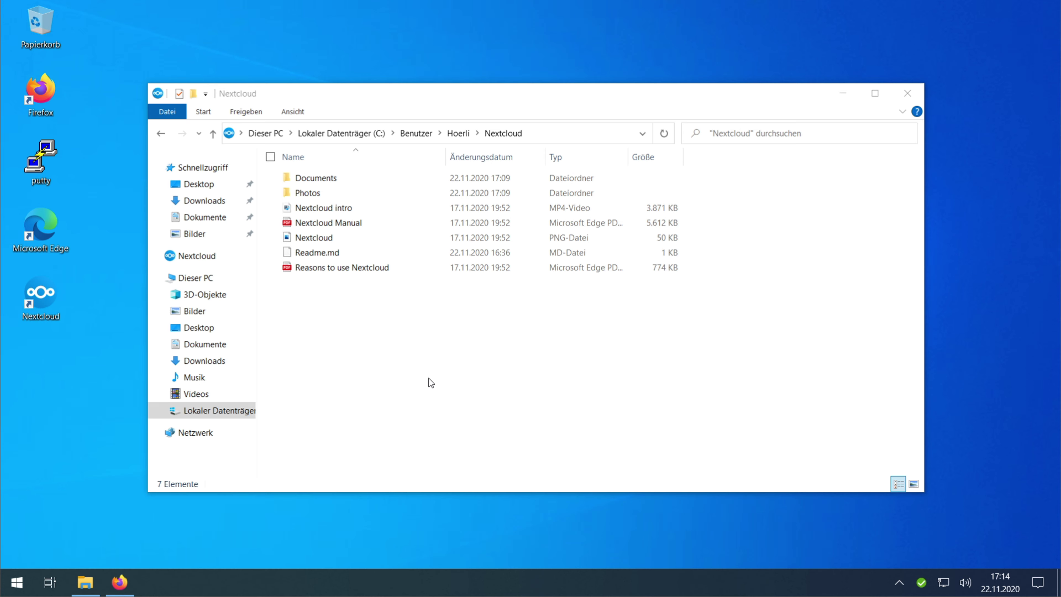
# Step: Delete the "Reasons to use Nextcloud" PDF from the local Nextcloud folder and check the client's synchronisation activity list
pyautogui.rightClick(357, 270)
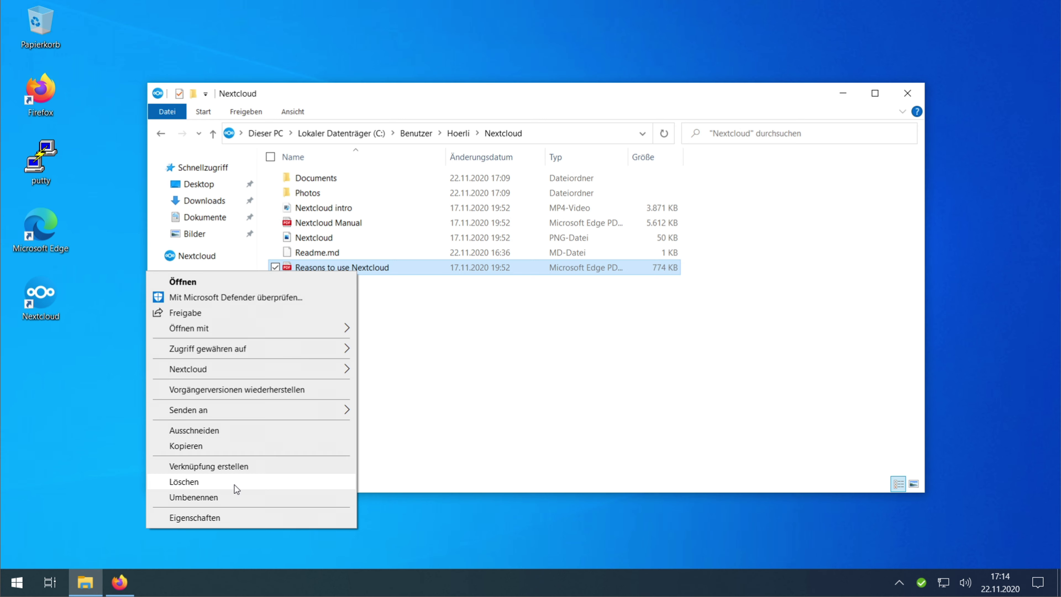
pyautogui.click(186, 481)
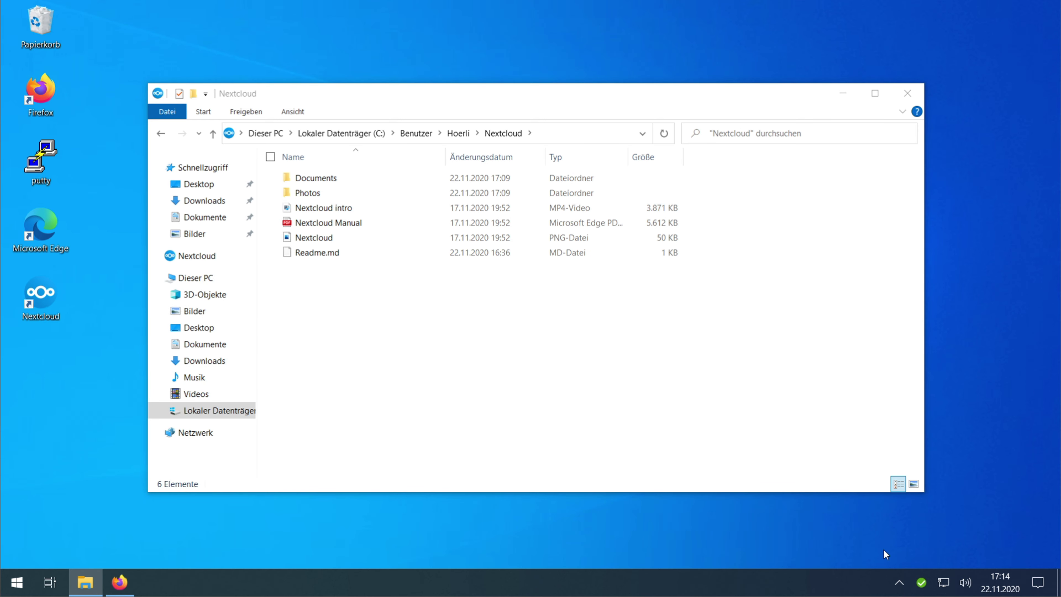
pyautogui.click(922, 586)
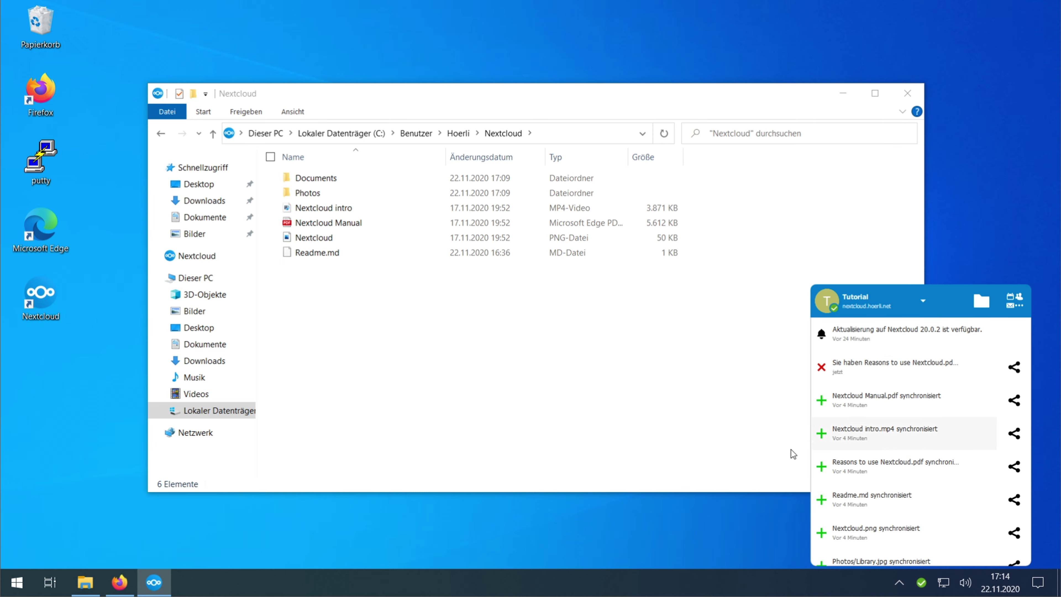
pyautogui.click(686, 537)
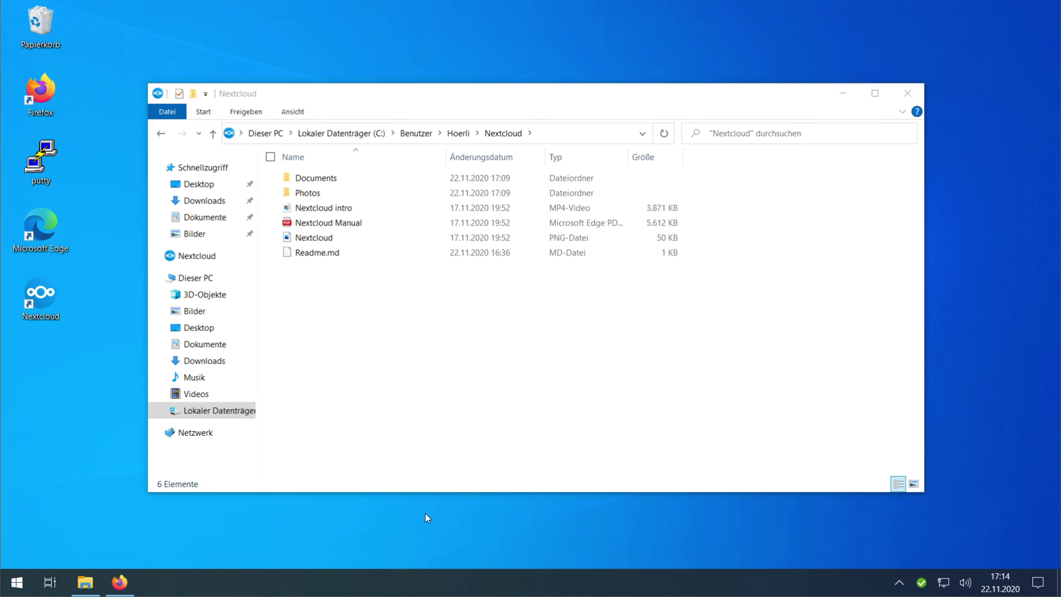
# Step: Switch to Firefox, close the client connection page, and check all files and the deleted files in the Nextcloud web interface
pyautogui.click(121, 582)
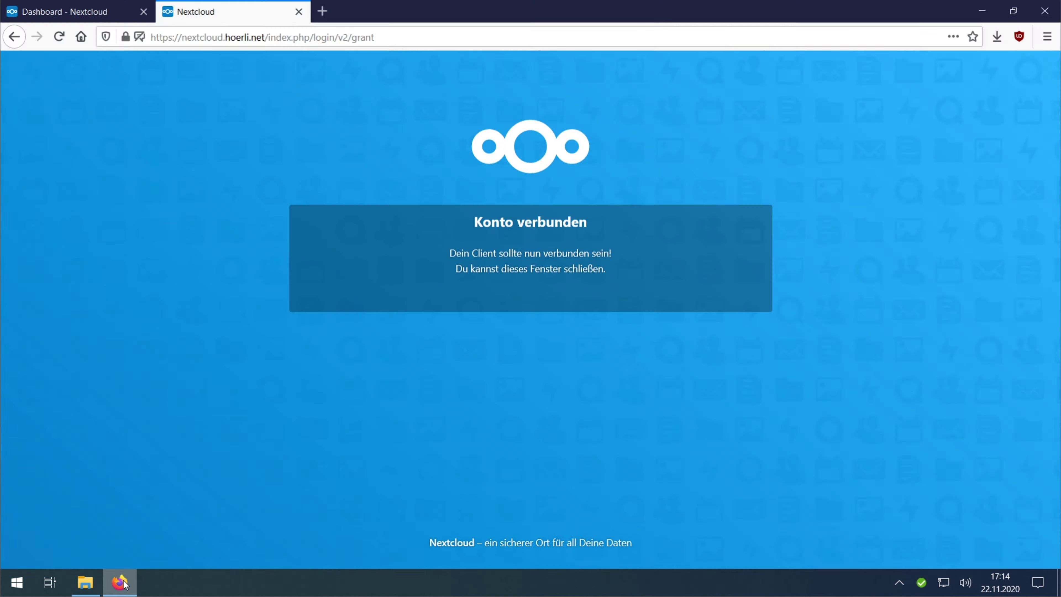
pyautogui.click(297, 10)
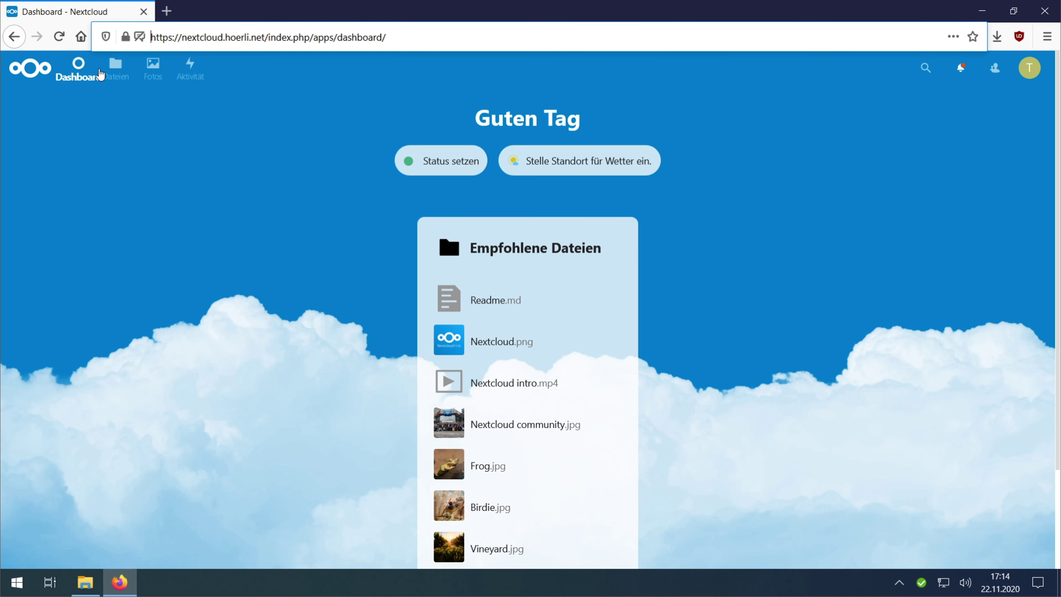
pyautogui.click(116, 68)
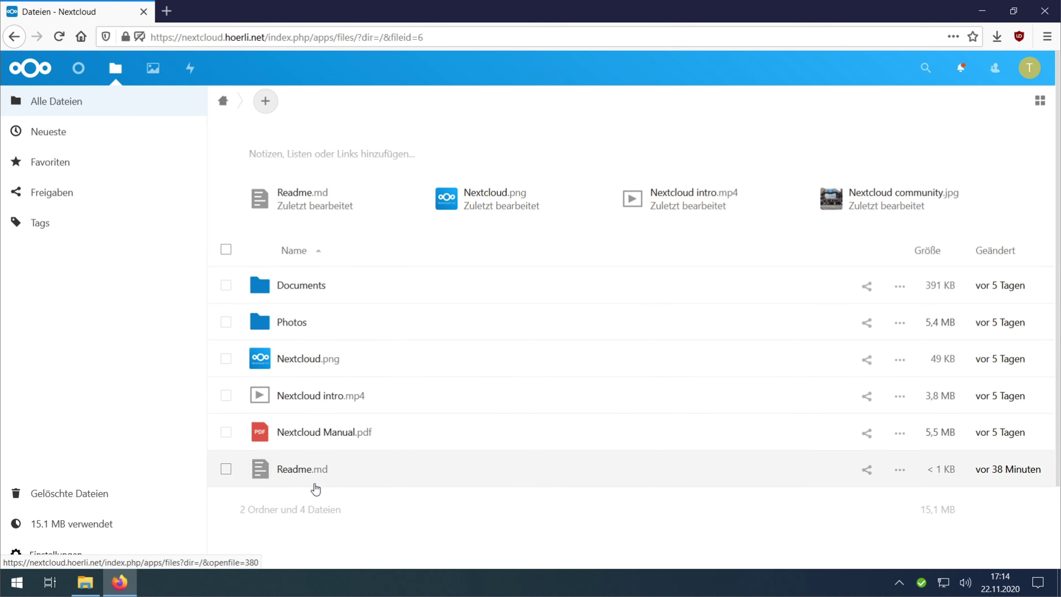
pyautogui.click(90, 501)
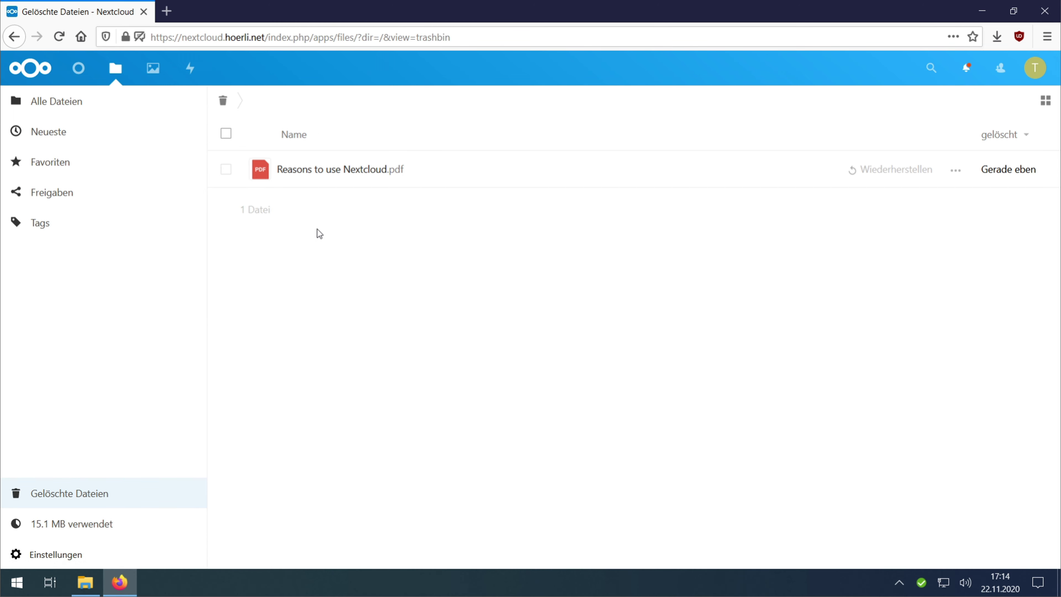
# Step: Permanently delete all the deleted files on the Nextcloud server and close the browser
pyautogui.click(226, 134)
pyautogui.click(392, 140)
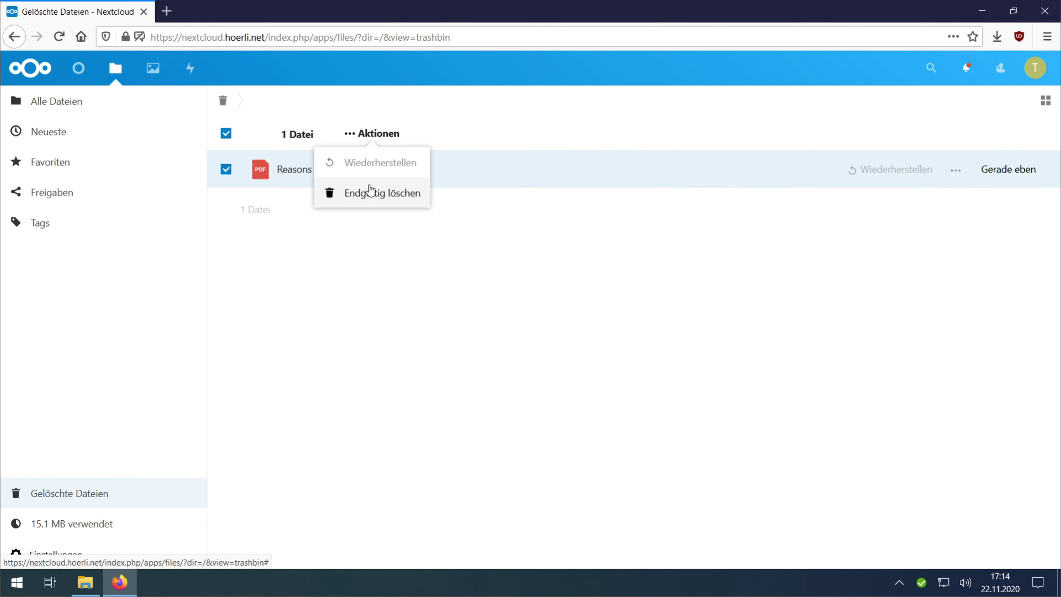
pyautogui.click(368, 193)
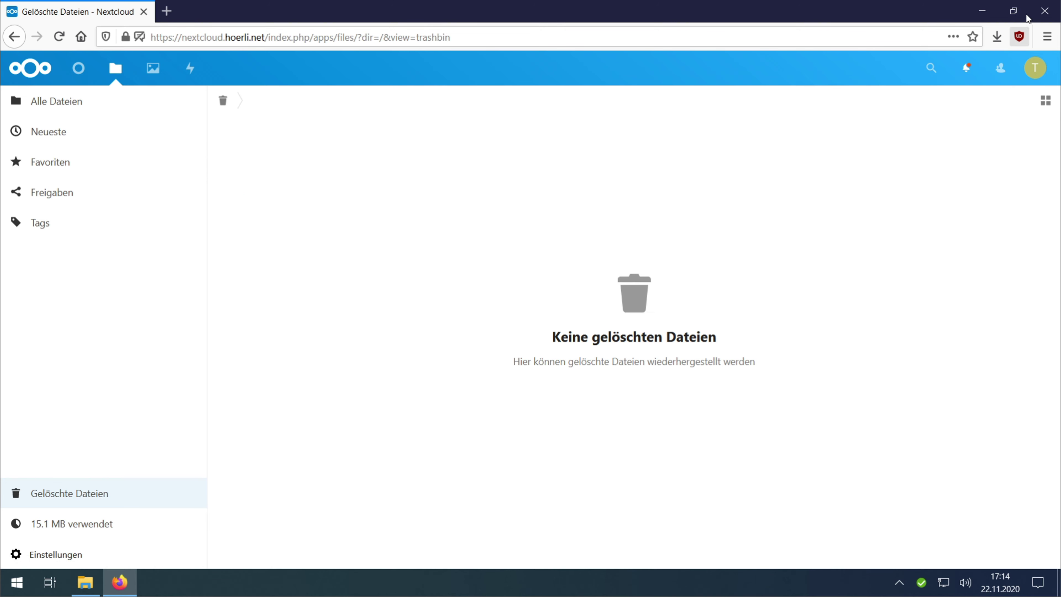
pyautogui.click(1044, 11)
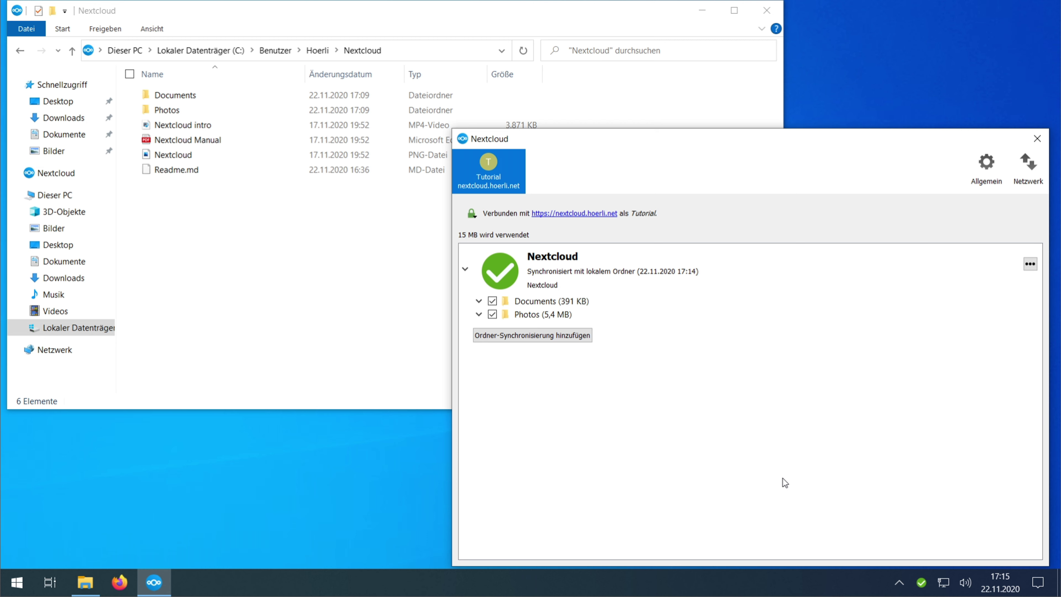